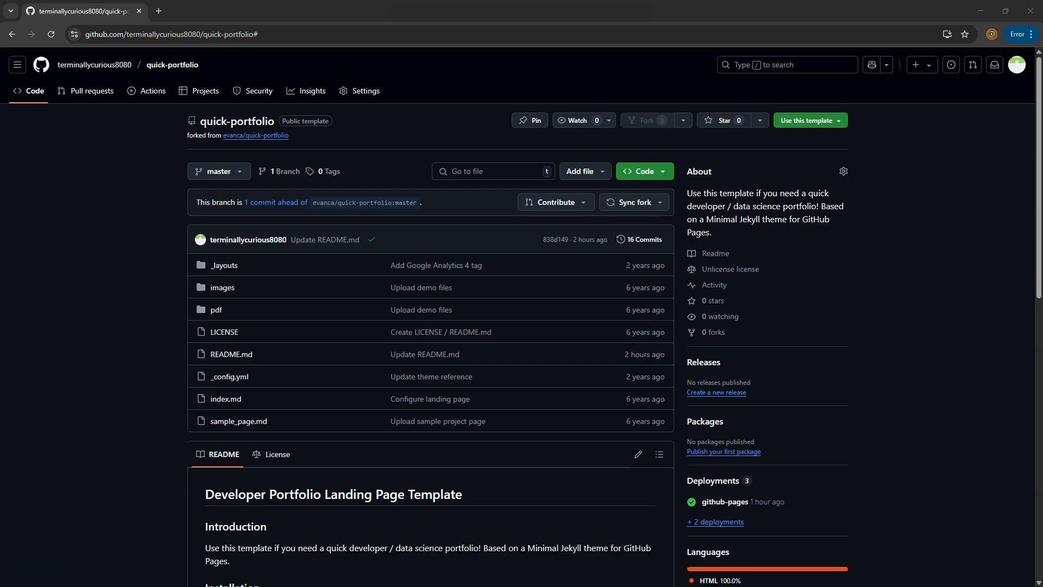
# View the original quick-portfolio repository behind this fork and its existing forks, and return to the forked copy
pyautogui.middleClick(256, 135)
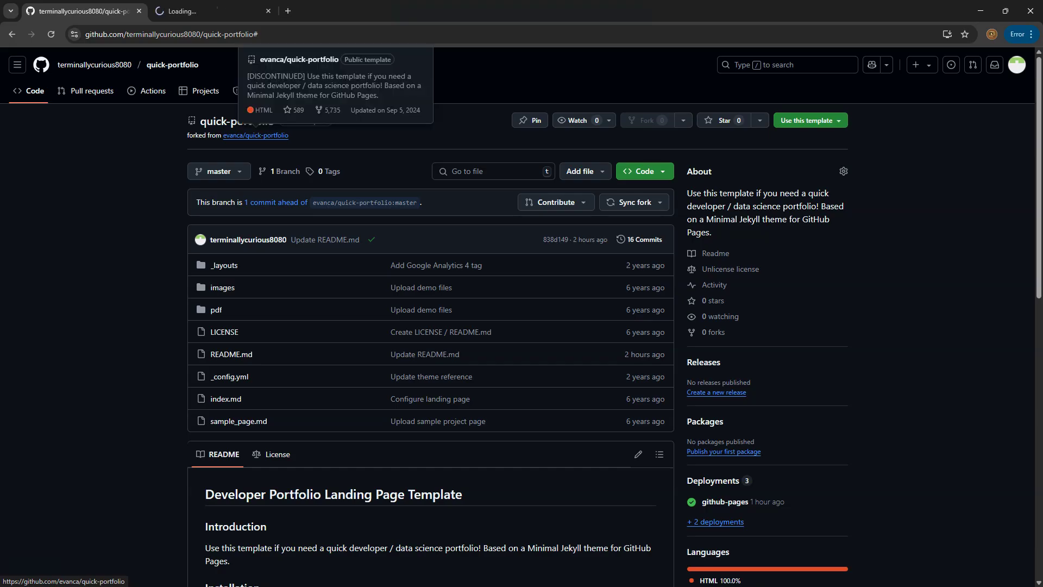
pyautogui.click(213, 11)
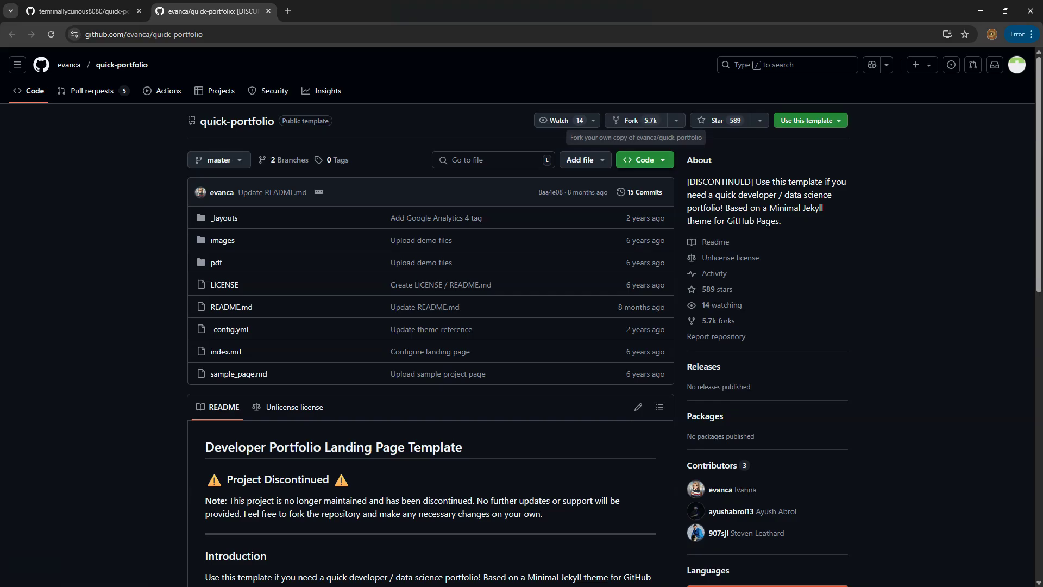
pyautogui.click(677, 121)
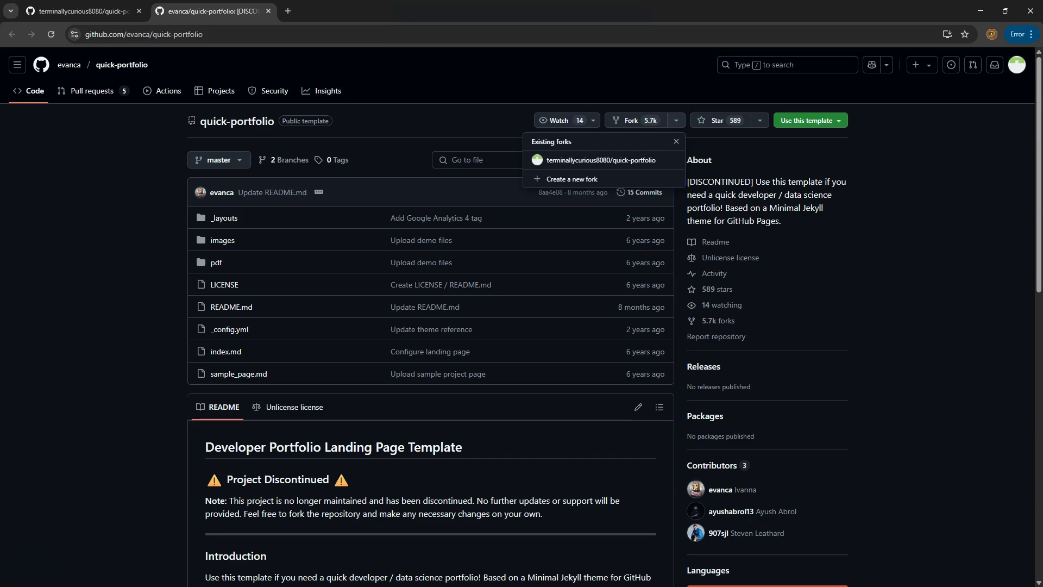
pyautogui.click(81, 11)
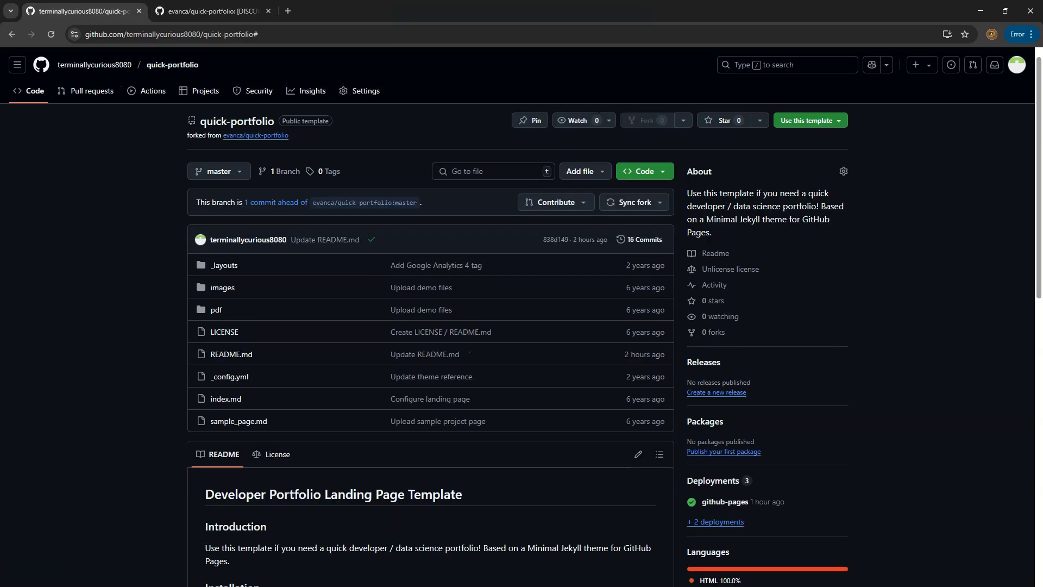
pyautogui.moveTo(94, 66)
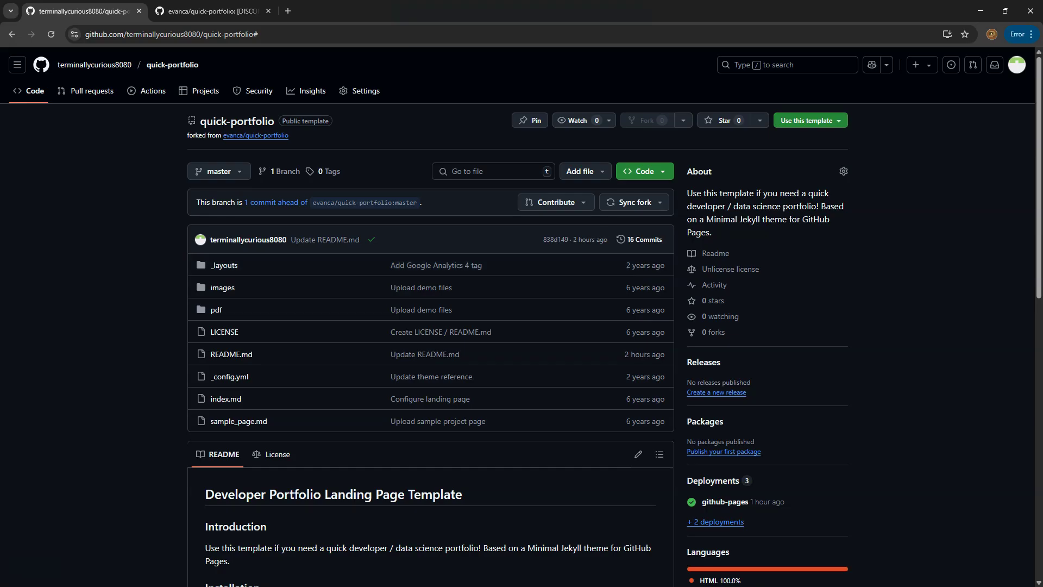
pyautogui.click(268, 11)
# Start a new repository from the forked quick-portfolio template and name it About-Terminally-Curious
pyautogui.click(810, 120)
pyautogui.click(807, 139)
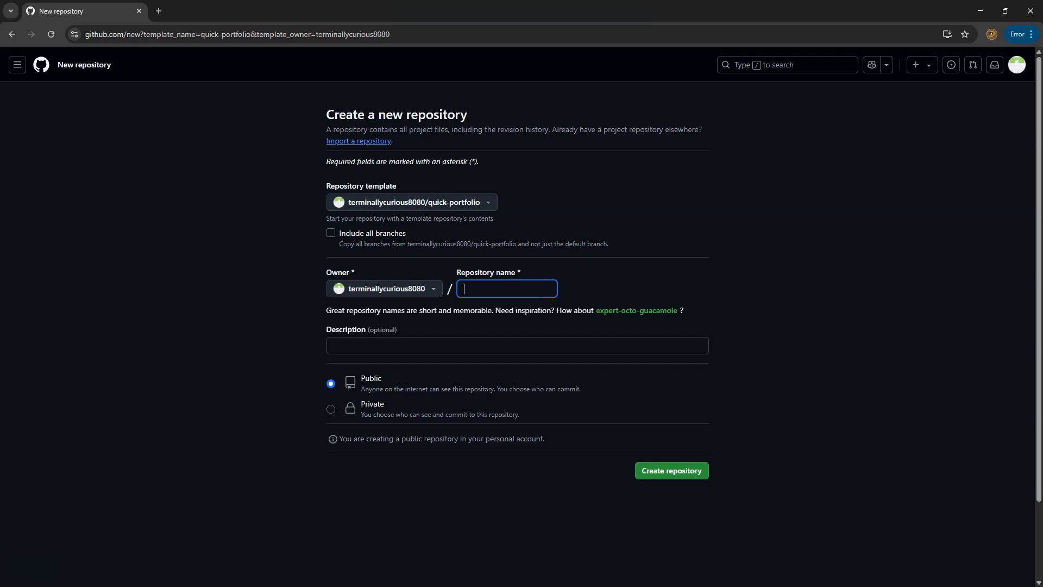
pyautogui.write('Abo')
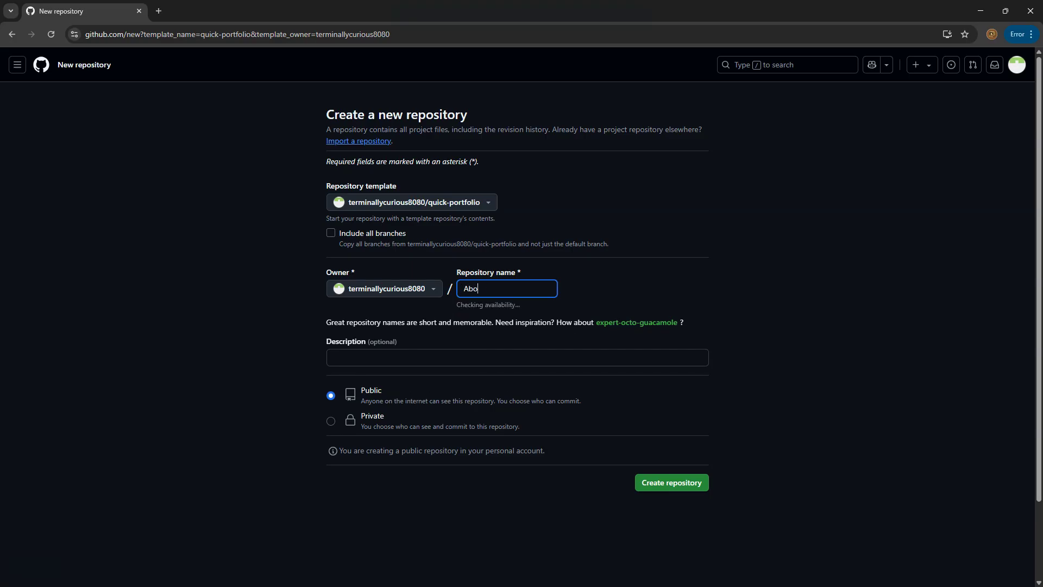
pyautogui.write('ut-Term')
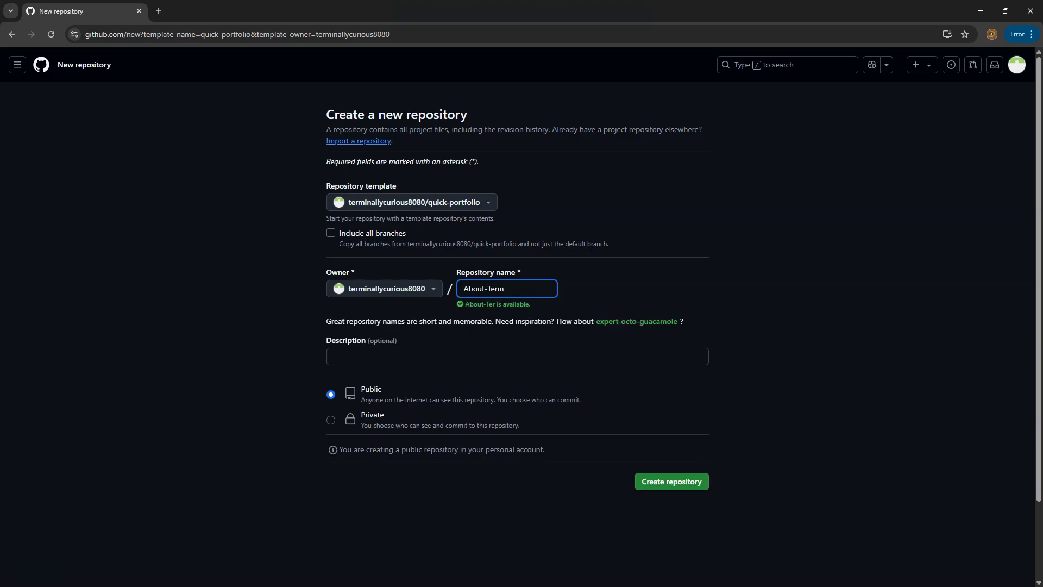
pyautogui.write('inally-Curious')
# Set the description to "An about page for Terminally Curious" and create the public repository
pyautogui.click(391, 356)
pyautogui.write('About')
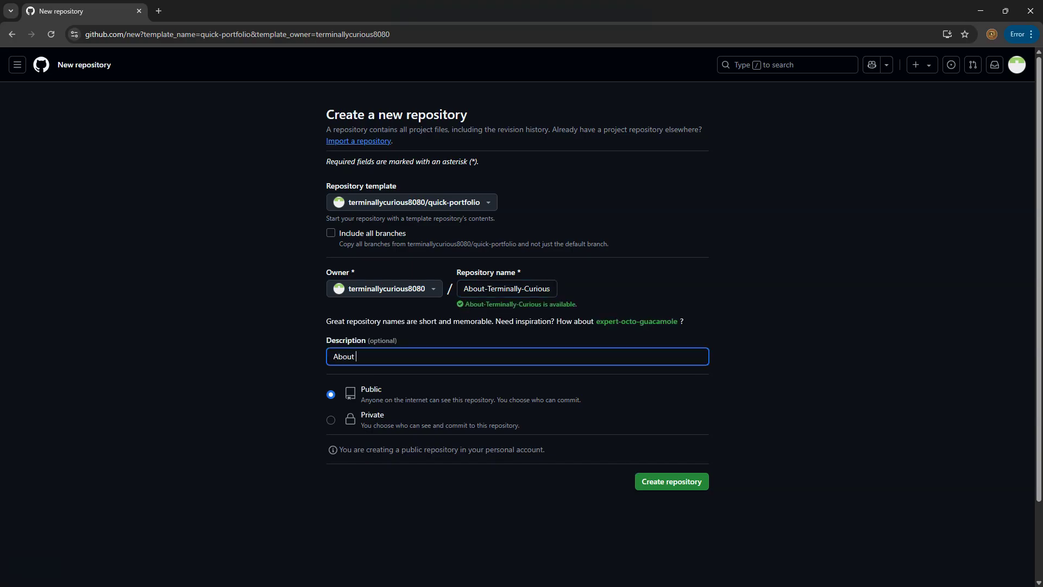
pyautogui.press('BackSpace')
pyautogui.press('BackSpace')
pyautogui.press('BackSpace')
pyautogui.press('BackSpace')
pyautogui.write('n about page for Terminally Curious')
pyautogui.press('Return')
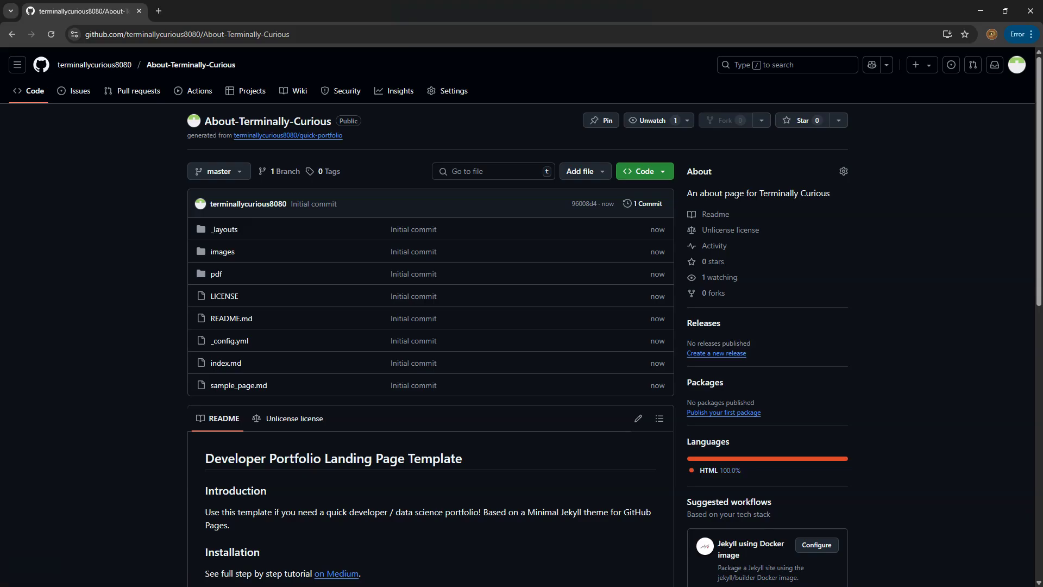
# Open the new repository's general settings and check its repository name
pyautogui.moveTo(293, 136)
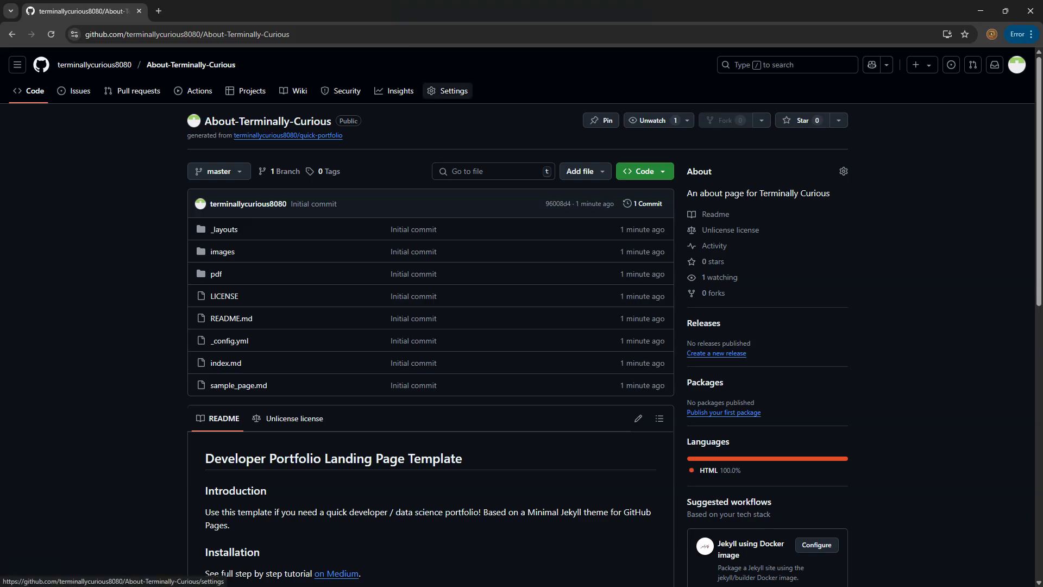
pyautogui.click(453, 91)
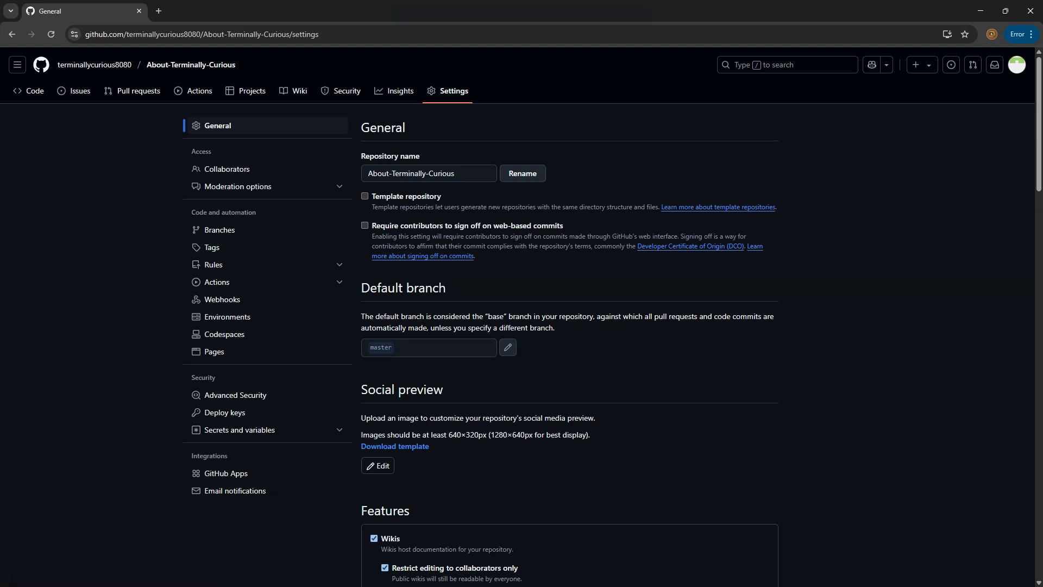
pyautogui.click(461, 173)
pyautogui.hotkey('ctrl', 'a')
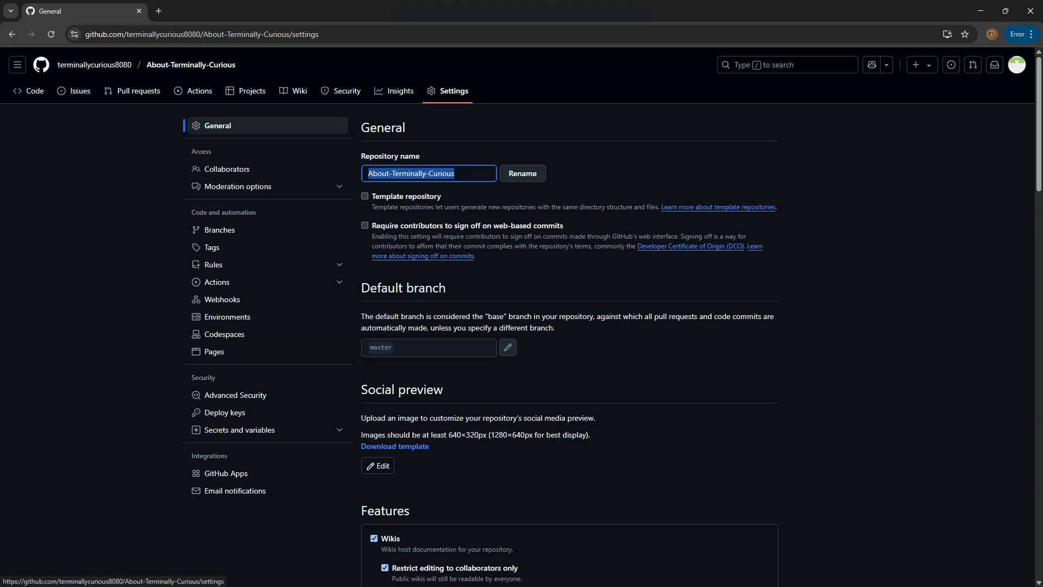
# Enable GitHub Pages for the repository, deploying from the master branch's root folder, and save the source
pyautogui.click(214, 351)
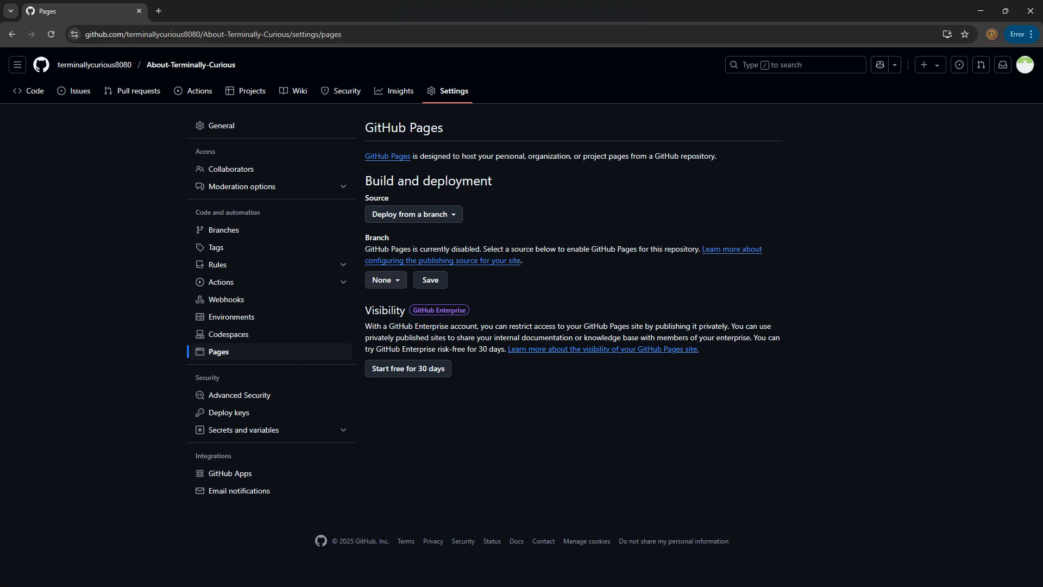
pyautogui.click(385, 280)
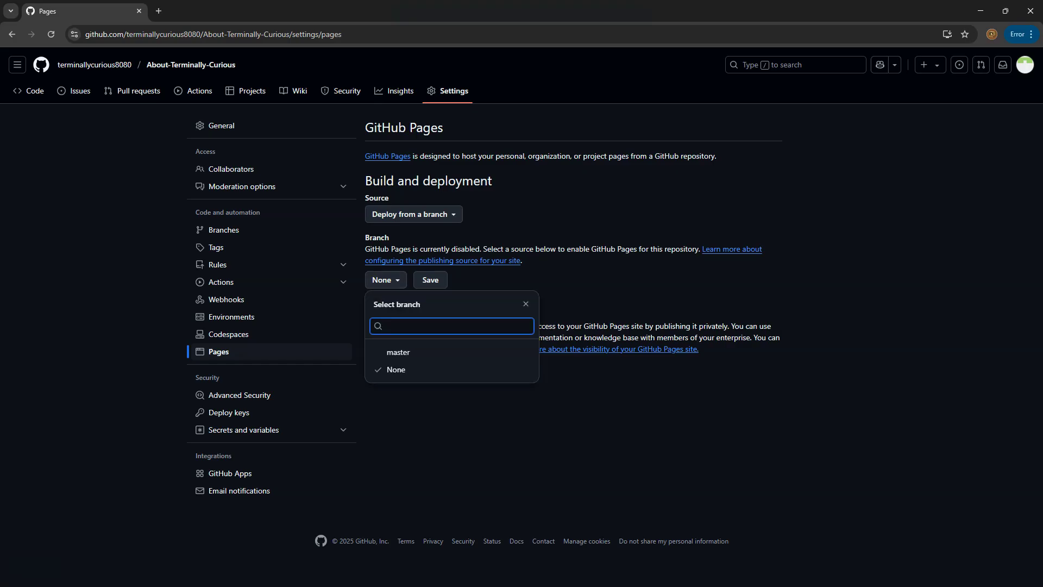
pyautogui.press('Down')
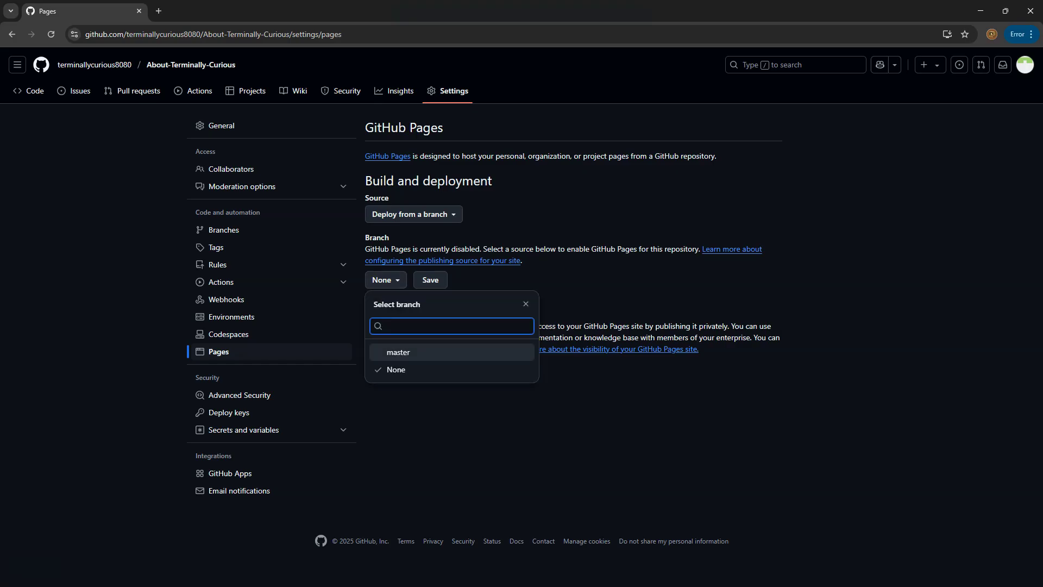
pyautogui.press('Return')
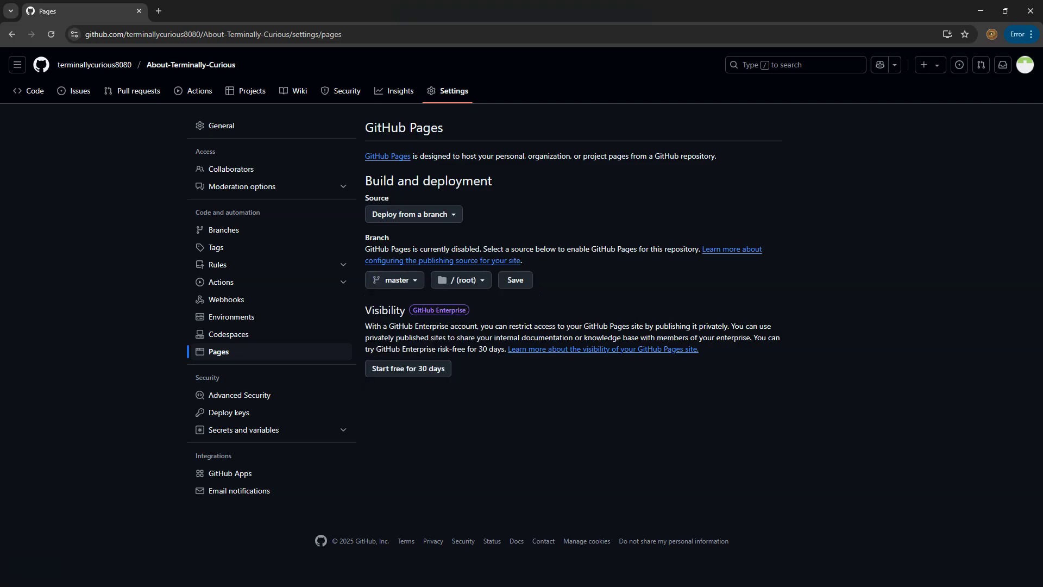
pyautogui.click(515, 280)
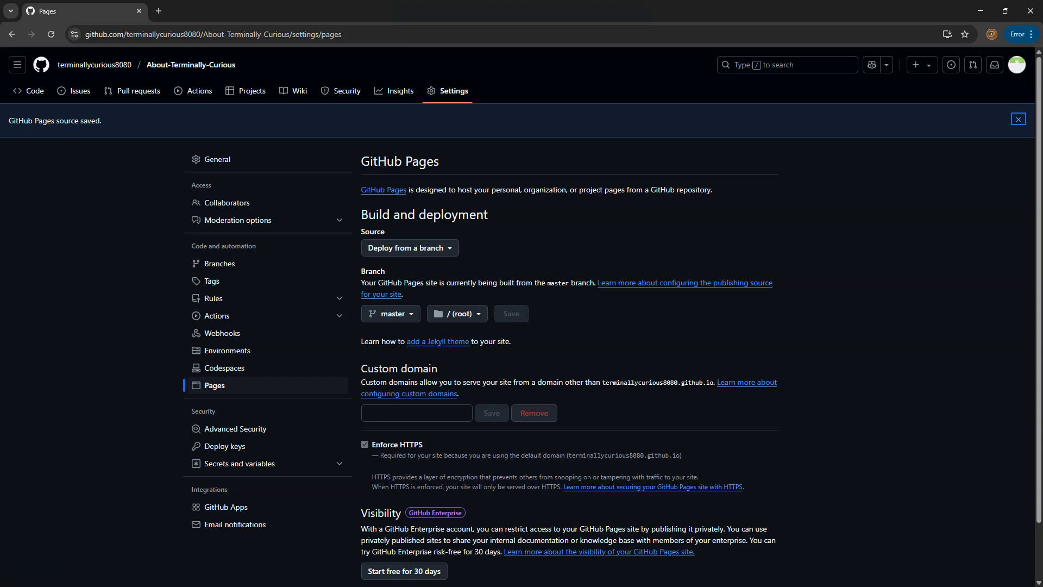
# Refresh the GitHub Pages settings, view the published portfolio site, and return to the settings
pyautogui.click(381, 412)
pyautogui.click(218, 159)
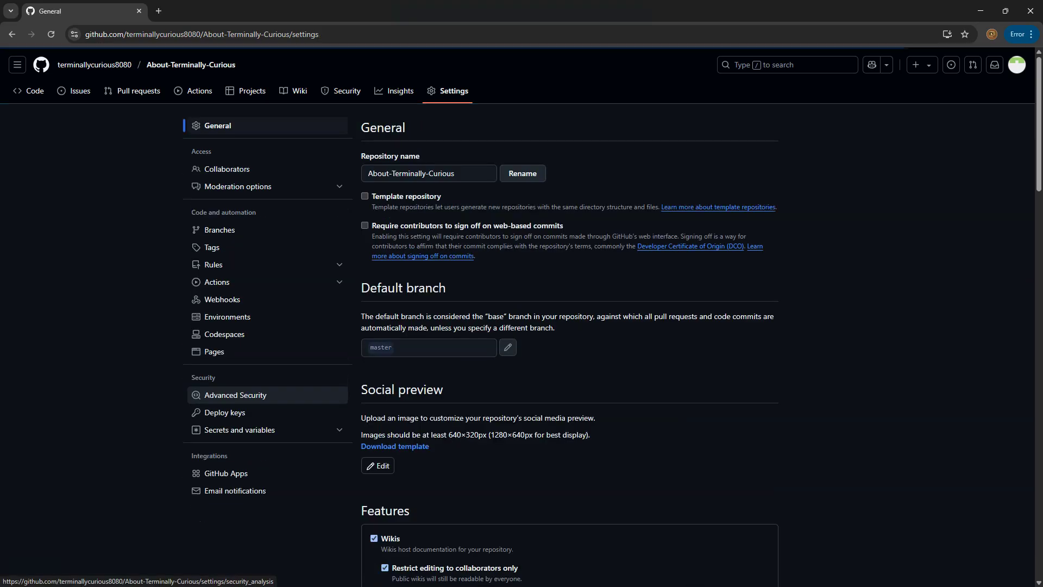
pyautogui.click(214, 351)
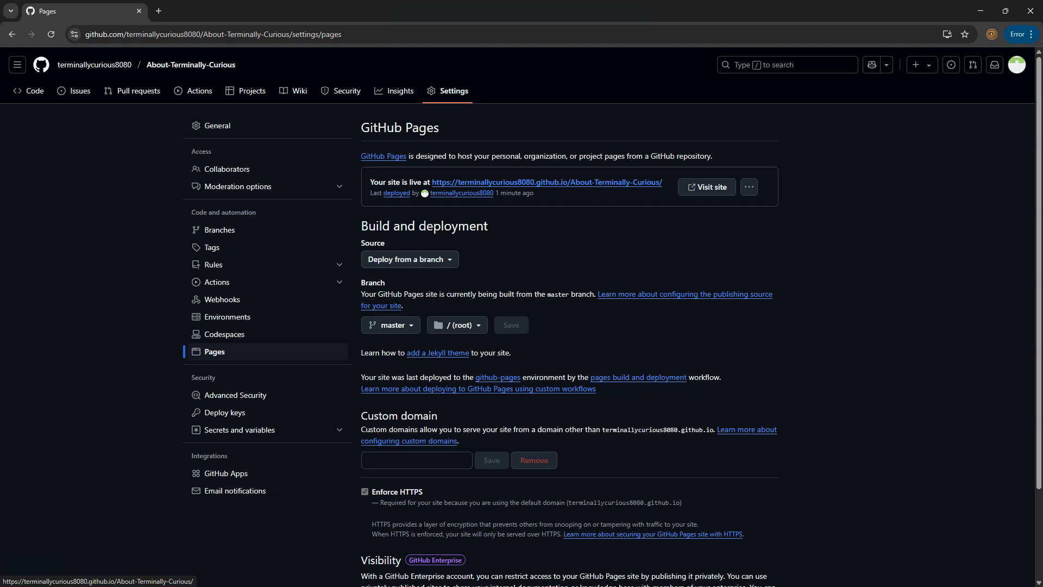
pyautogui.click(547, 182)
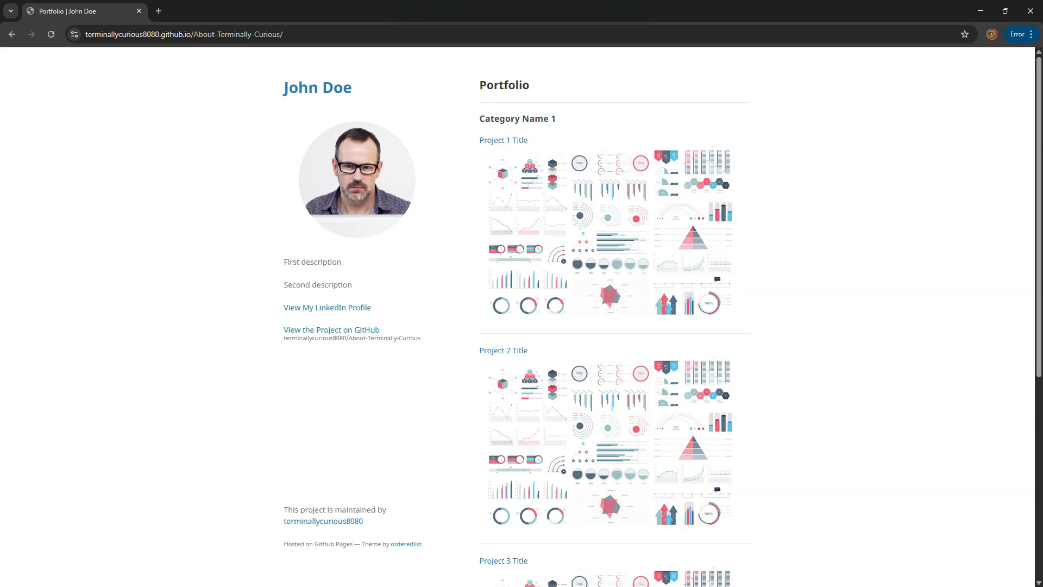
pyautogui.click(12, 34)
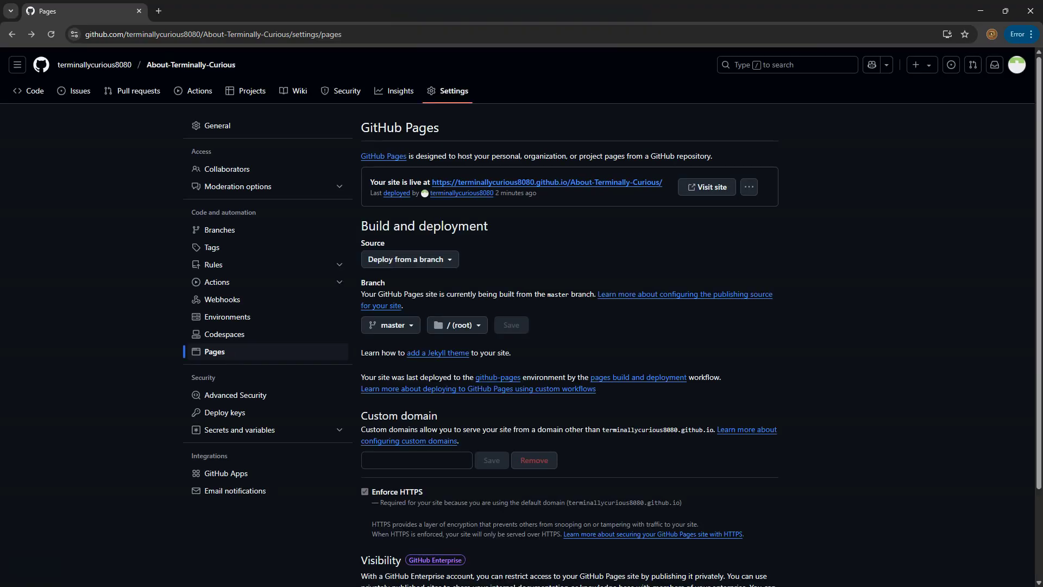
# Add icon_trans.png as an upload to the repository's images folder
pyautogui.click(30, 91)
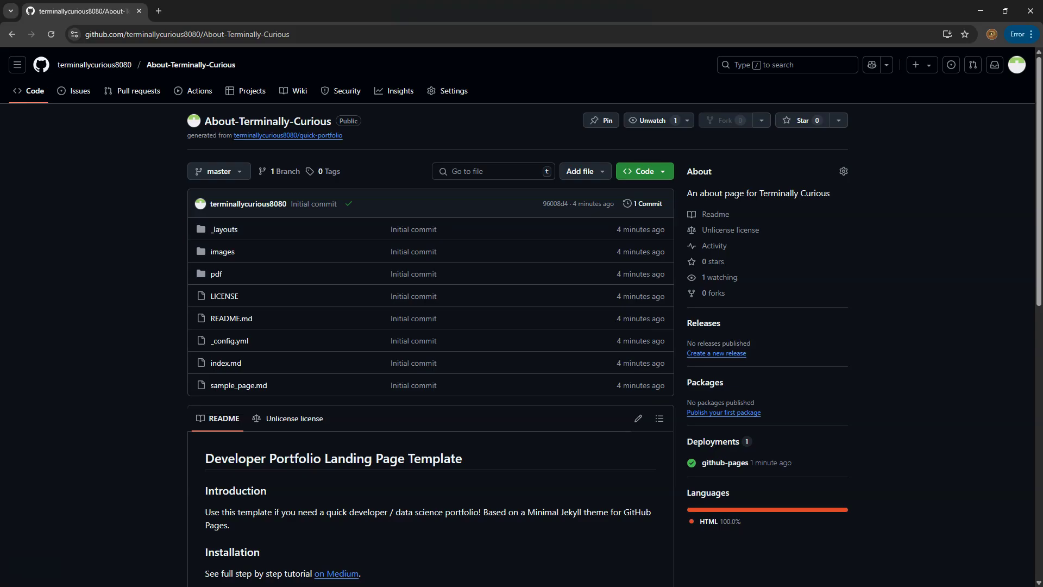
pyautogui.click(222, 252)
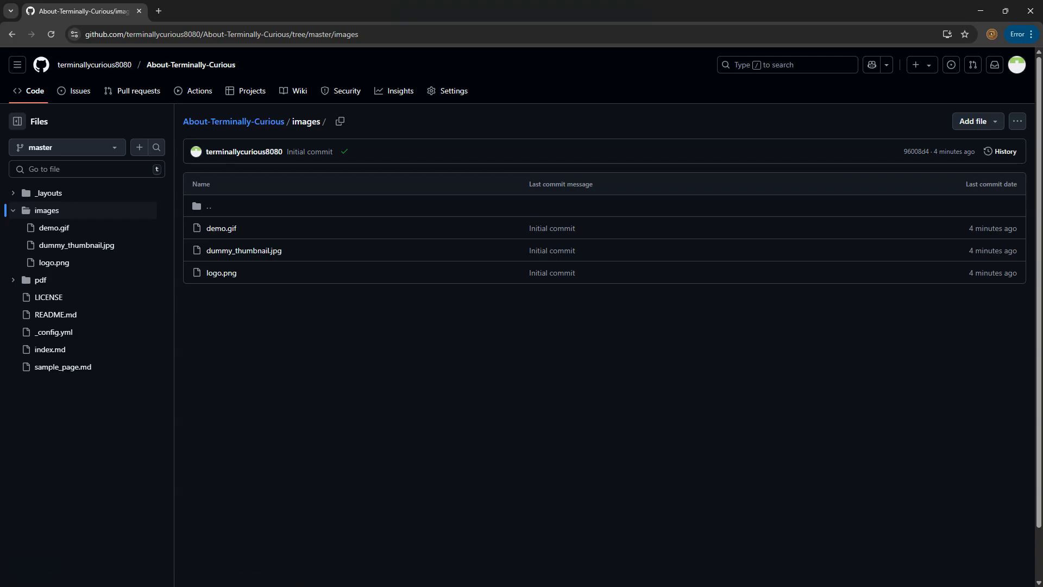
pyautogui.click(978, 121)
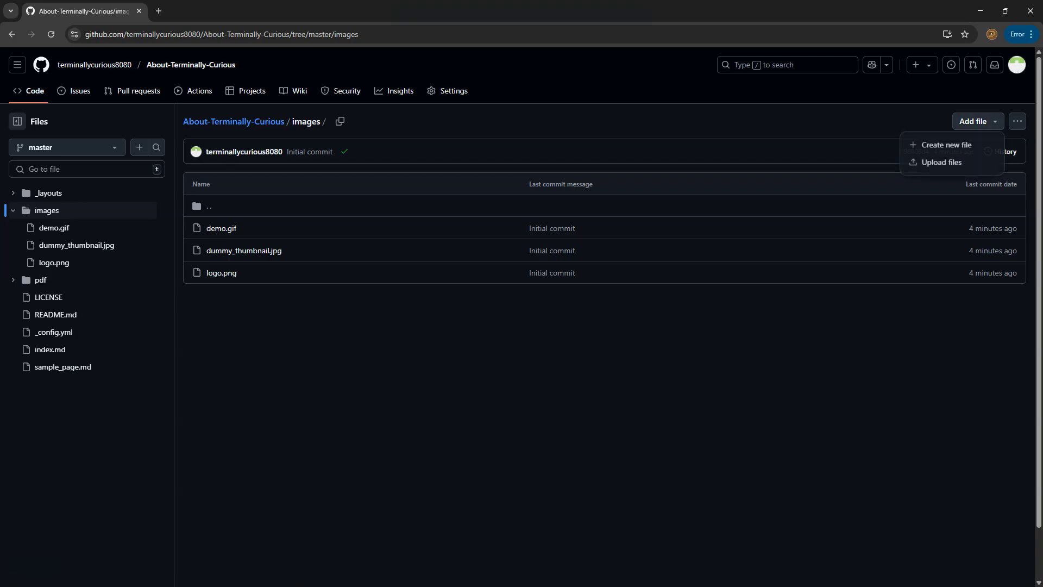
pyautogui.click(941, 162)
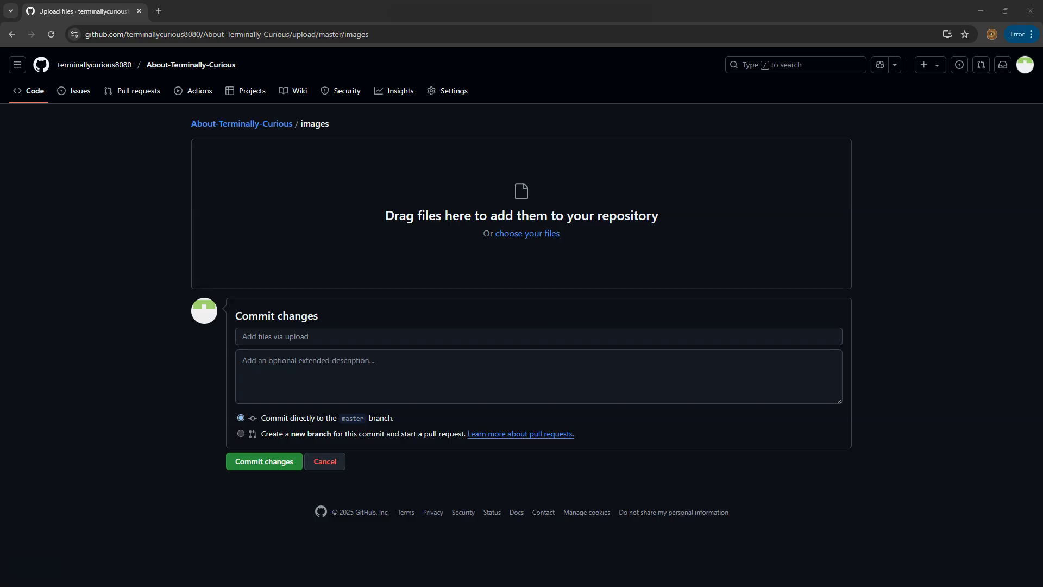
pyautogui.moveTo(327, 278); pyautogui.dragTo(442, 228)
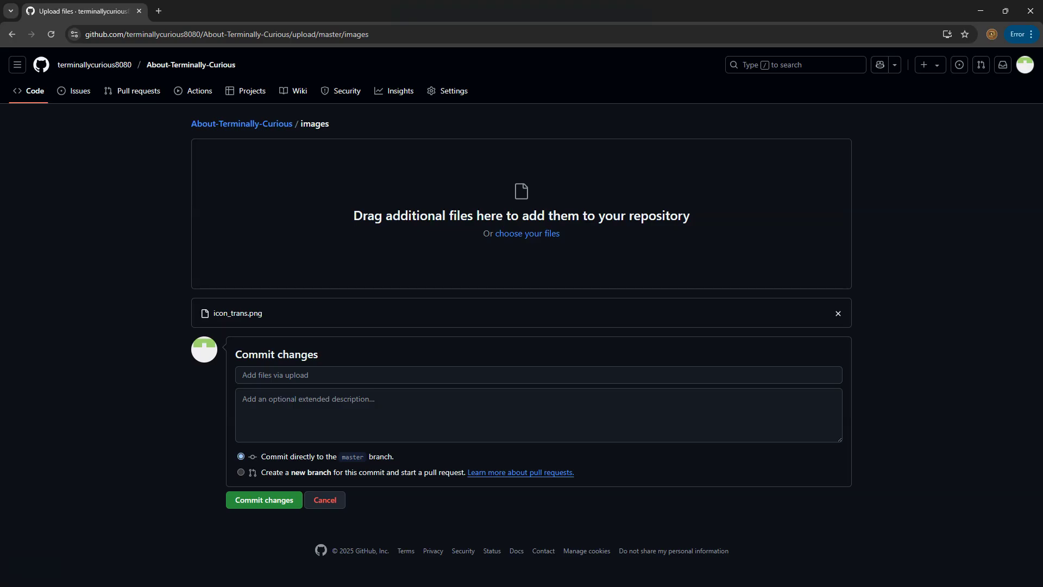
# Commit the uploaded image directly to the master branch with the message "Added logo"
pyautogui.click(275, 375)
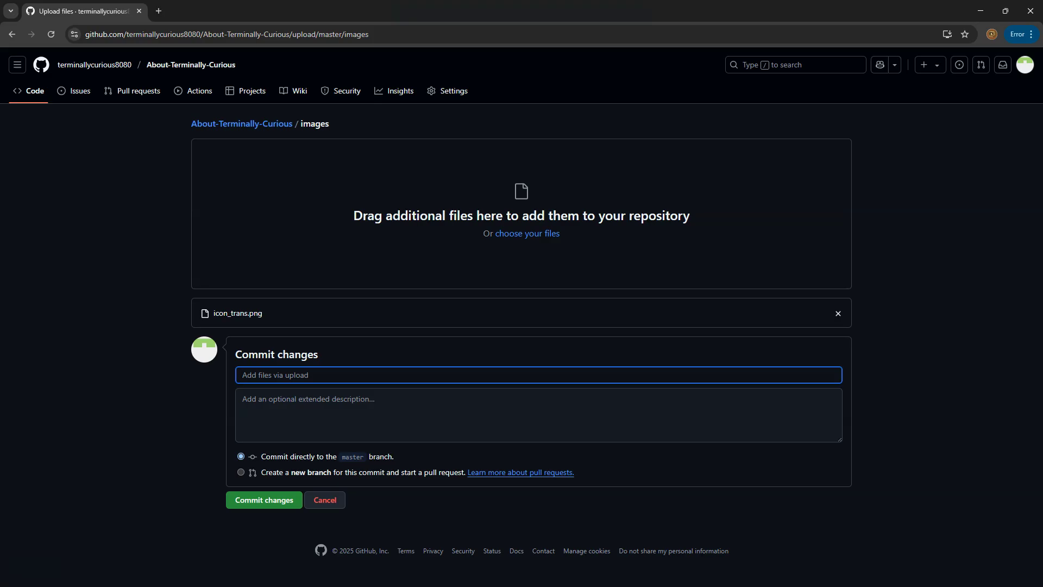
pyautogui.write('Added logo')
pyautogui.press('Return')
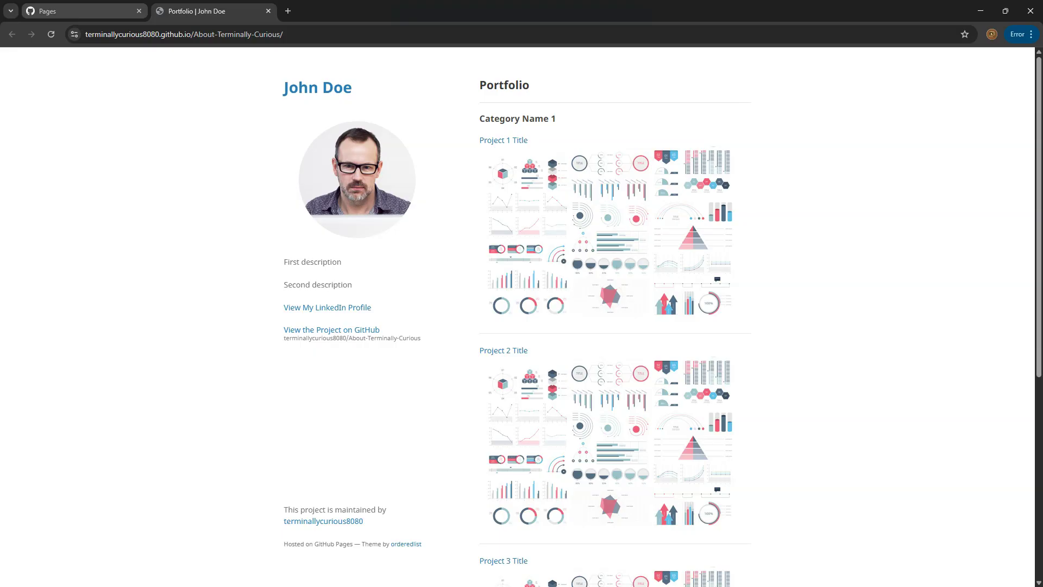
# Return to the repository's code and open the _config.yml file for editing
pyautogui.click(82, 11)
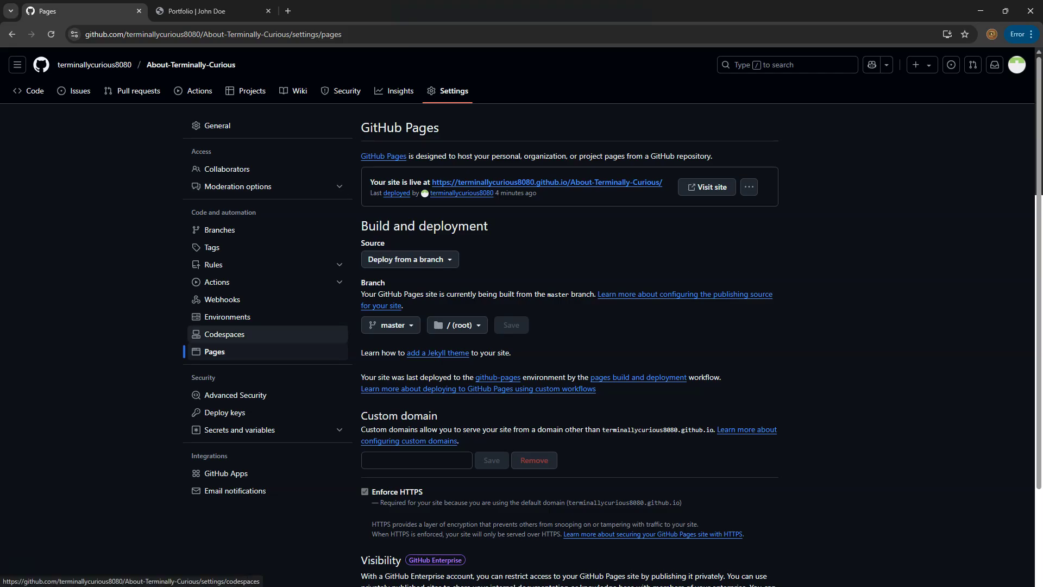
pyautogui.click(30, 91)
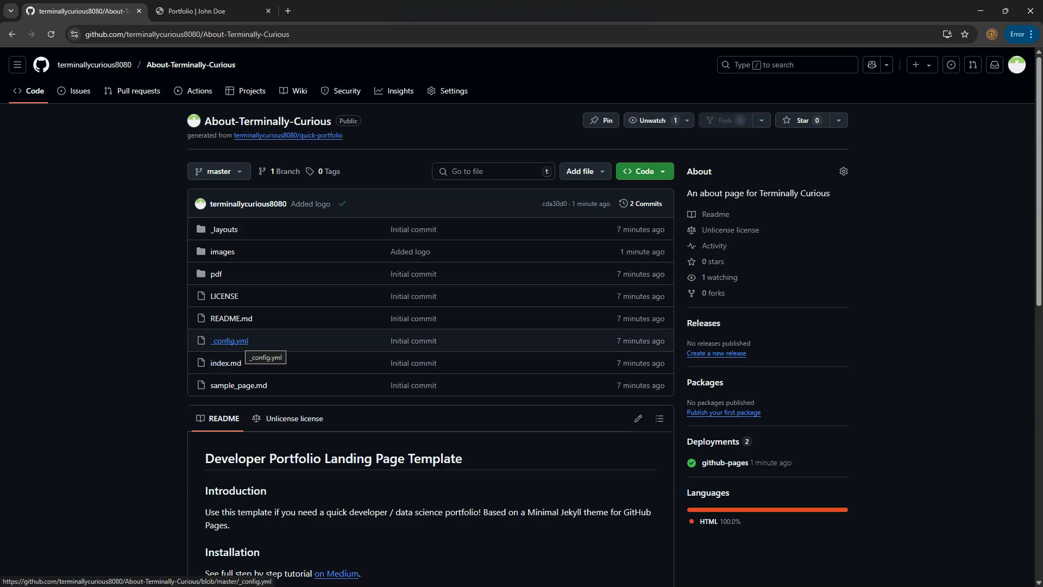
pyautogui.click(239, 341)
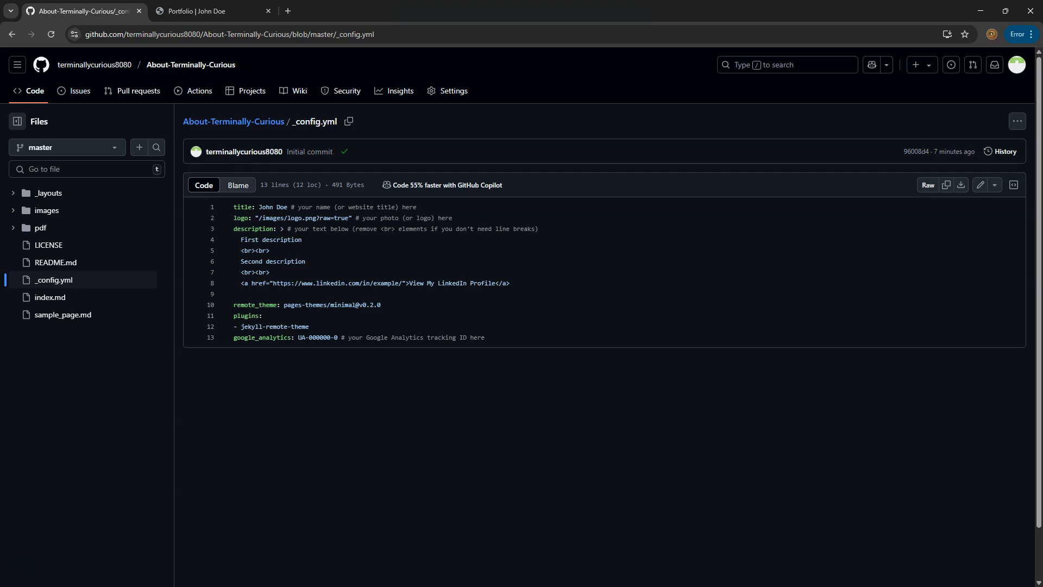
pyautogui.moveTo(259, 207); pyautogui.dragTo(417, 207)
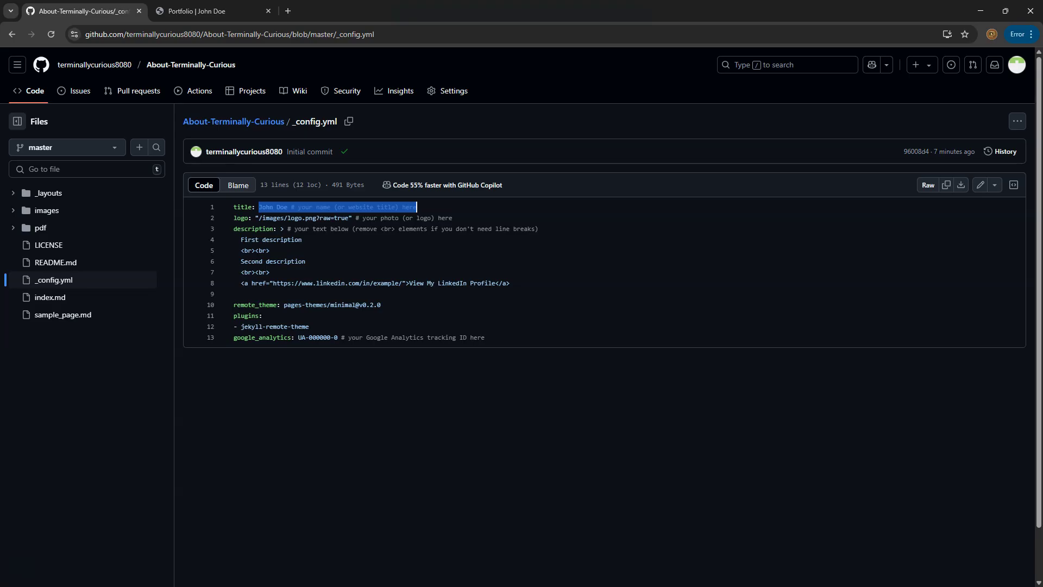
pyautogui.click(417, 207)
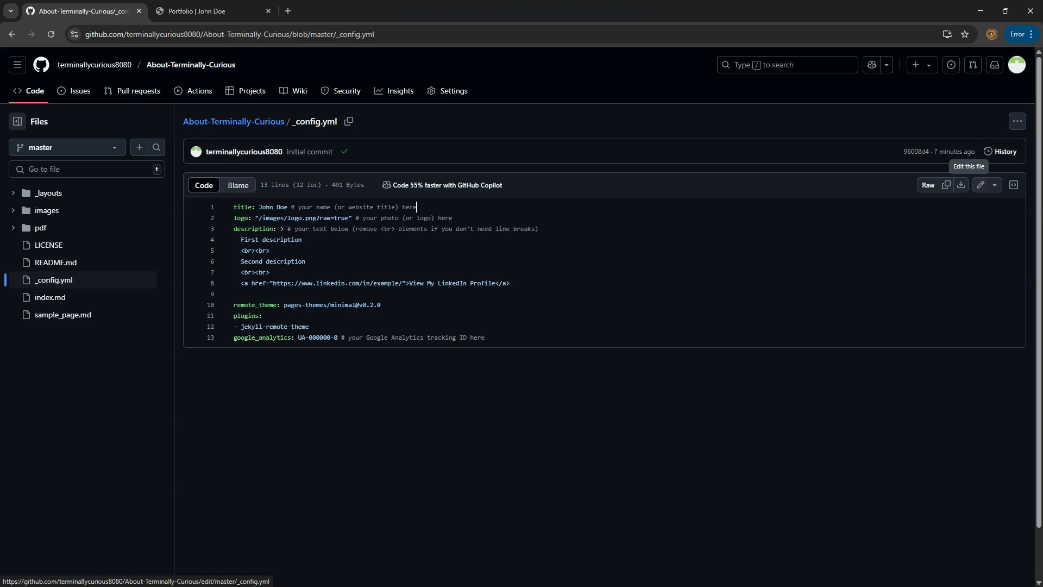
pyautogui.click(981, 185)
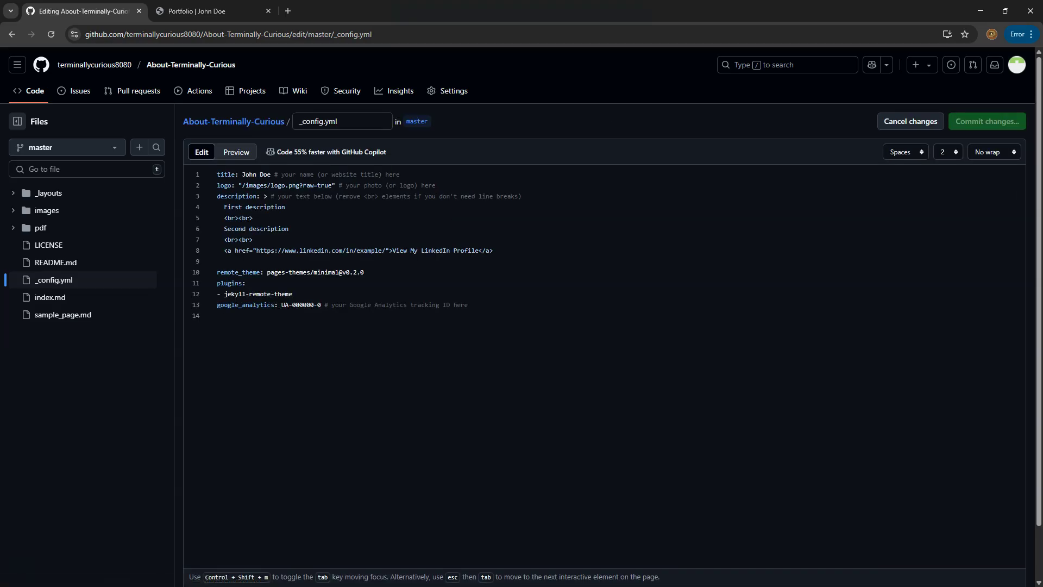
# Replace the site title value and its trailing comment in _config.yml with "Terminally Curious"
pyautogui.moveTo(242, 174); pyautogui.dragTo(401, 175)
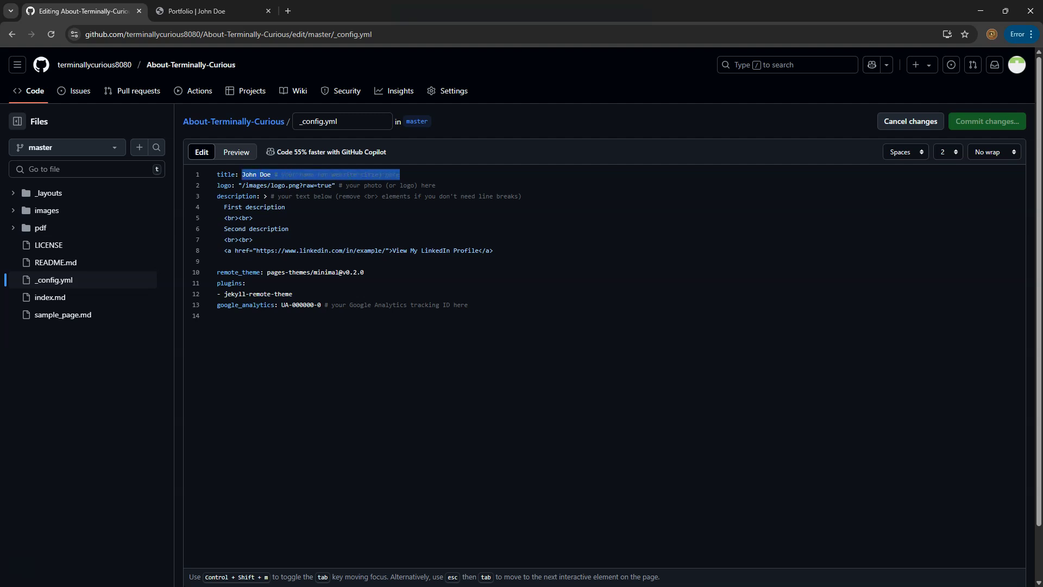
pyautogui.write('Ter')
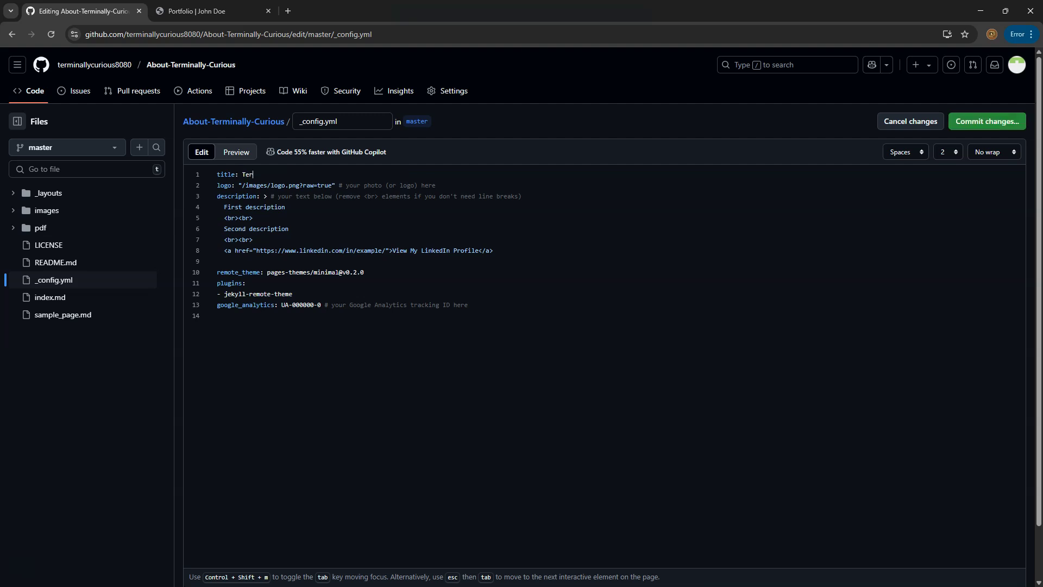
pyautogui.write('minally Curious')
# Look up the uploaded image's file name in the images folder and point the logo path to /images/icon_trans.png
pyautogui.moveTo(242, 185); pyautogui.dragTo(329, 185)
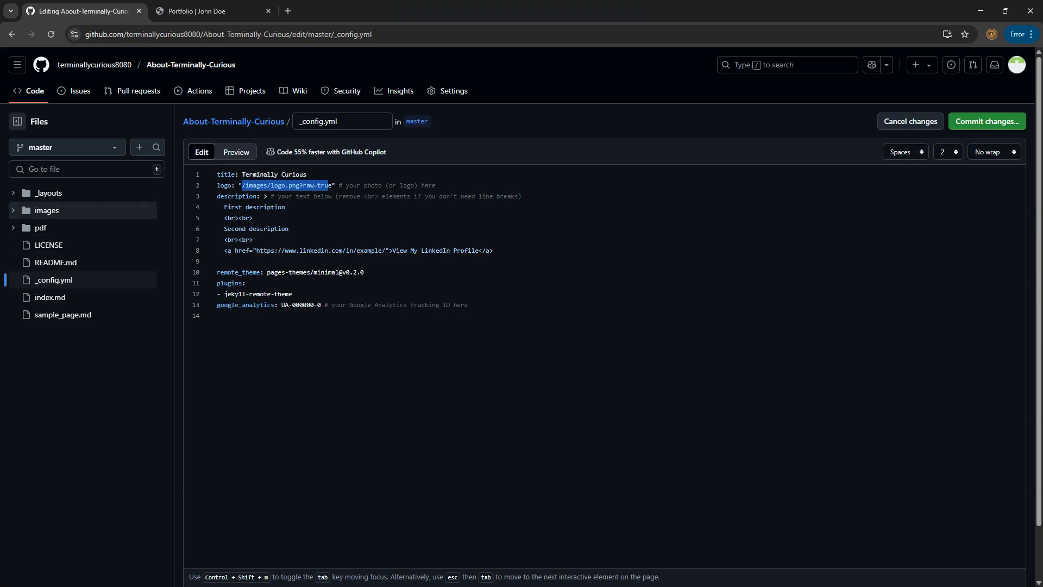
pyautogui.click(47, 210)
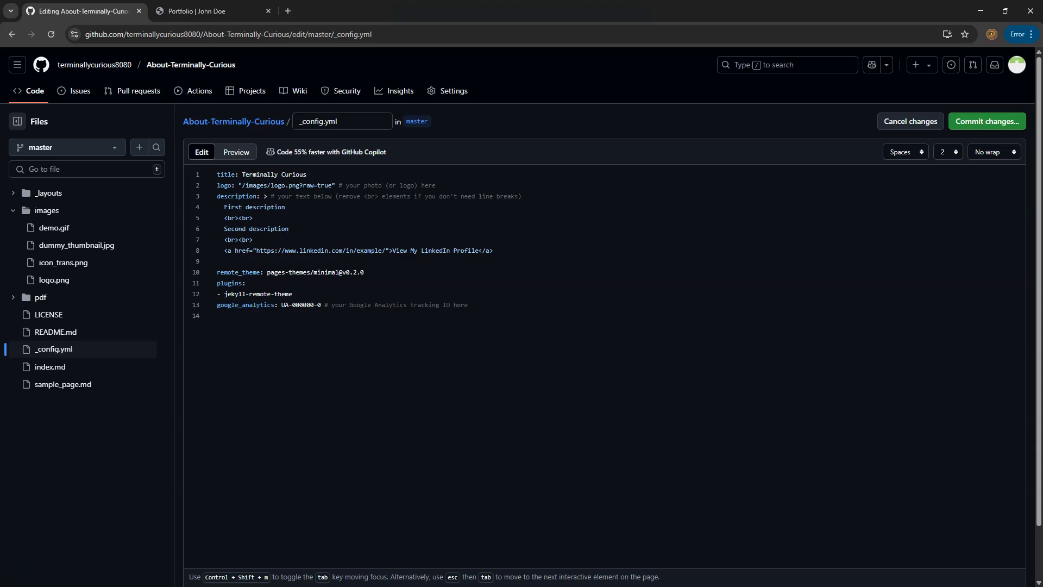
pyautogui.press('BackSpace')
pyautogui.press('BackSpace')
pyautogui.press('BackSpace')
pyautogui.press('BackSpace')
pyautogui.write('icon_trans')
# Replace the placeholder description text and LinkedIn link with the two lines "Code, Queries & Curiousity!" and "SELECT * FROM life"
pyautogui.hotkey('shift', 'End')
pyautogui.hotkey('shift', 'Down')
pyautogui.hotkey('shift', 'Down')
pyautogui.hotkey('shift', 'Down')
pyautogui.hotkey('shift', 'Down')
pyautogui.hotkey('shift', 'End')
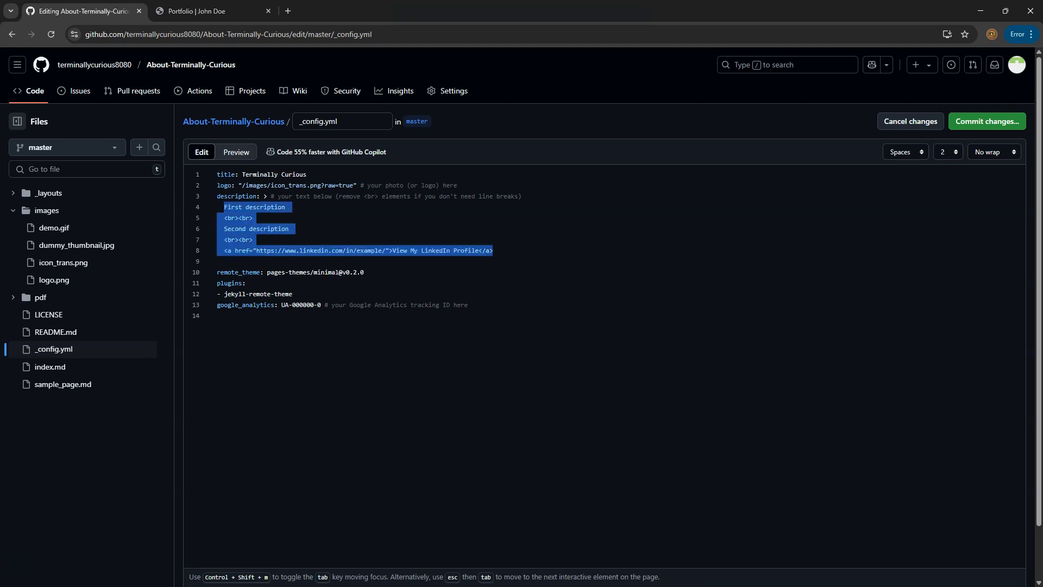
pyautogui.write('Code, Queries & Curiousity!')
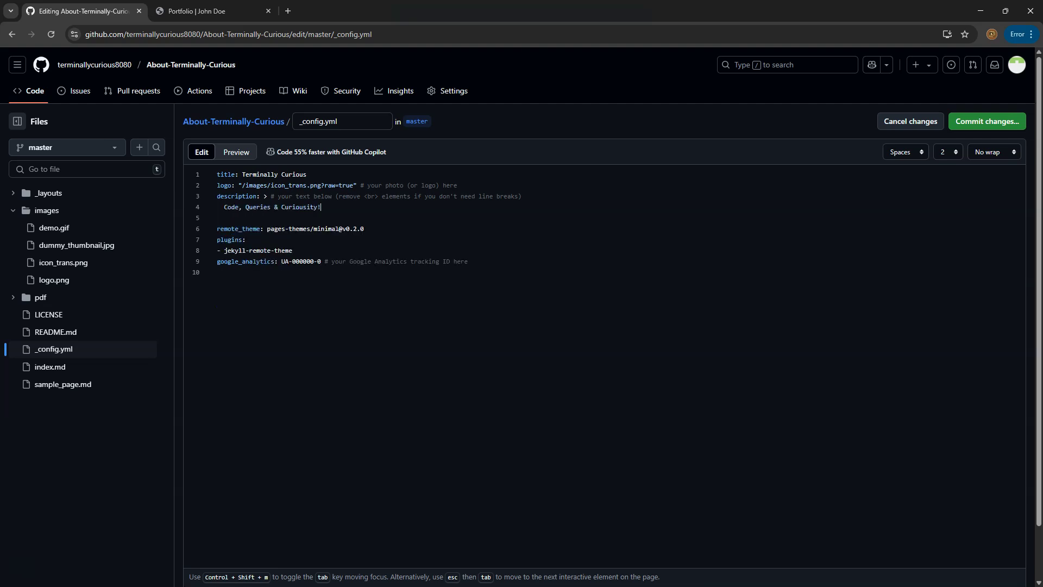
pyautogui.press('Return')
pyautogui.write('SELECT * FROM life')
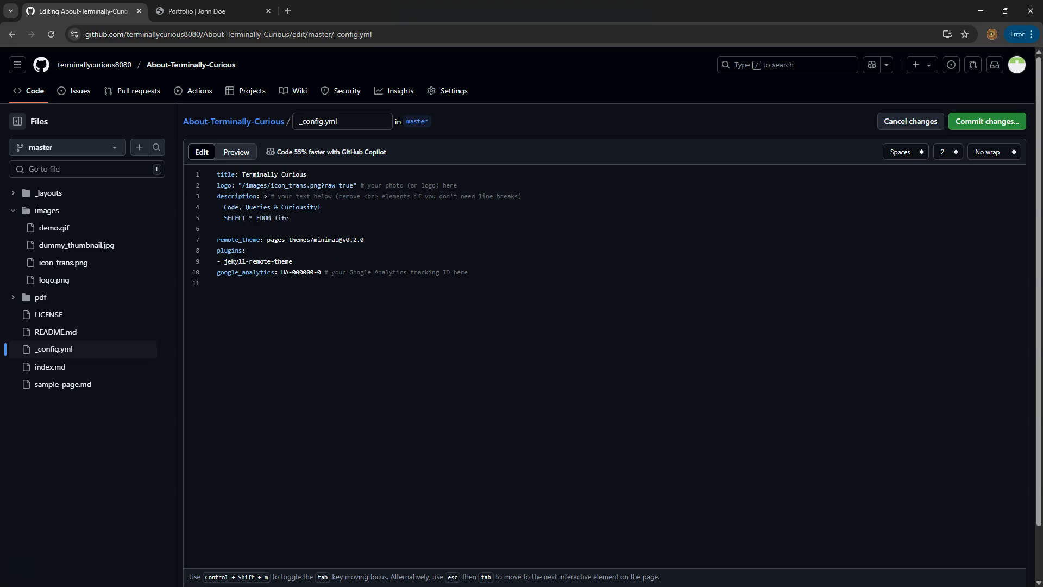
# Set the remote theme to pages-themes/modernist and commit directly to the master branch with the message "Update _config.yml"
pyautogui.moveTo(195, 239); pyautogui.dragTo(200, 283)
pyautogui.click(365, 240)
pyautogui.moveTo(366, 240); pyautogui.dragTo(216, 240)
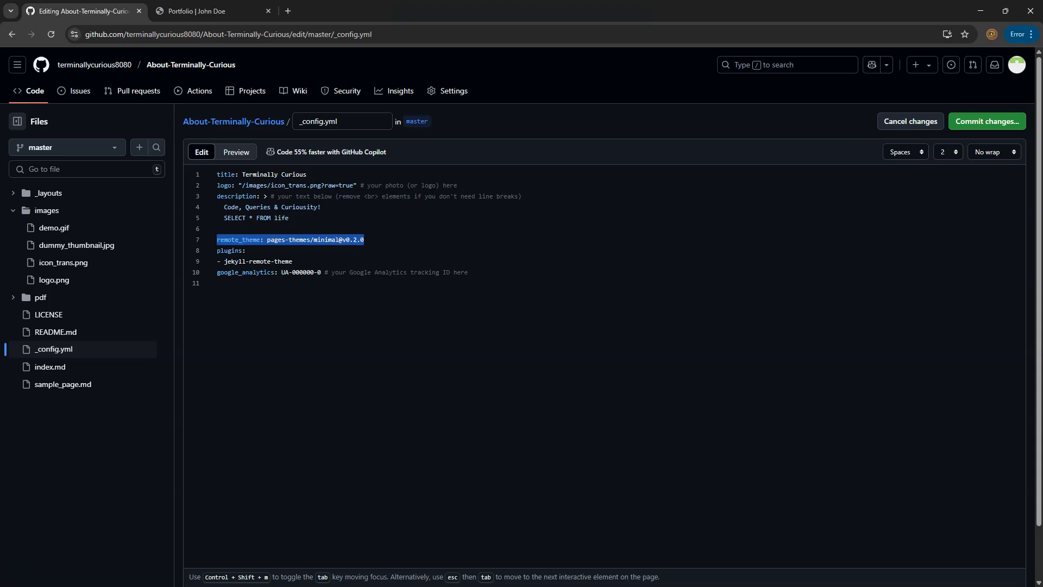
pyautogui.moveTo(317, 239); pyautogui.dragTo(364, 239)
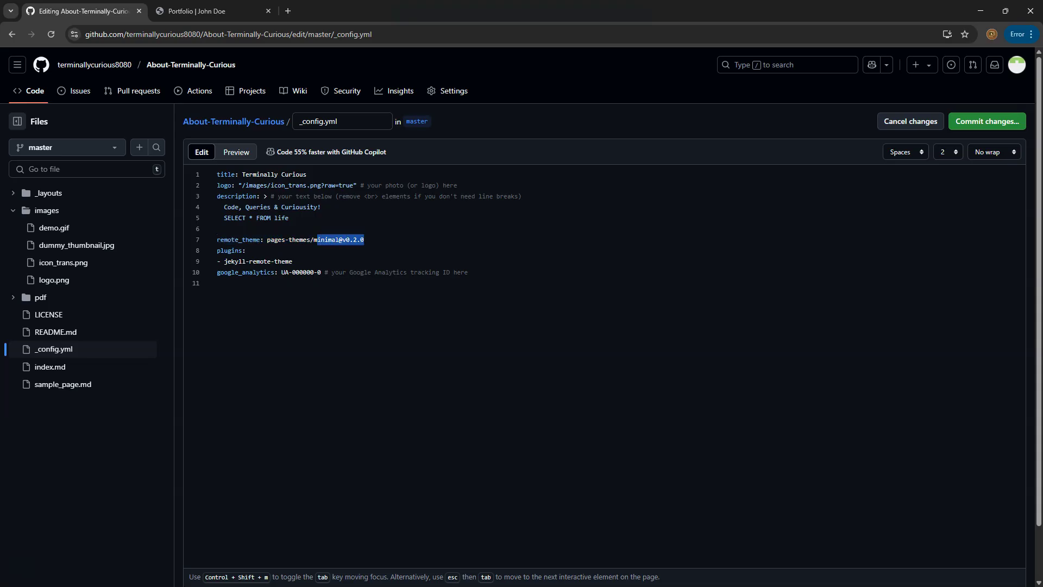
pyautogui.write('ode')
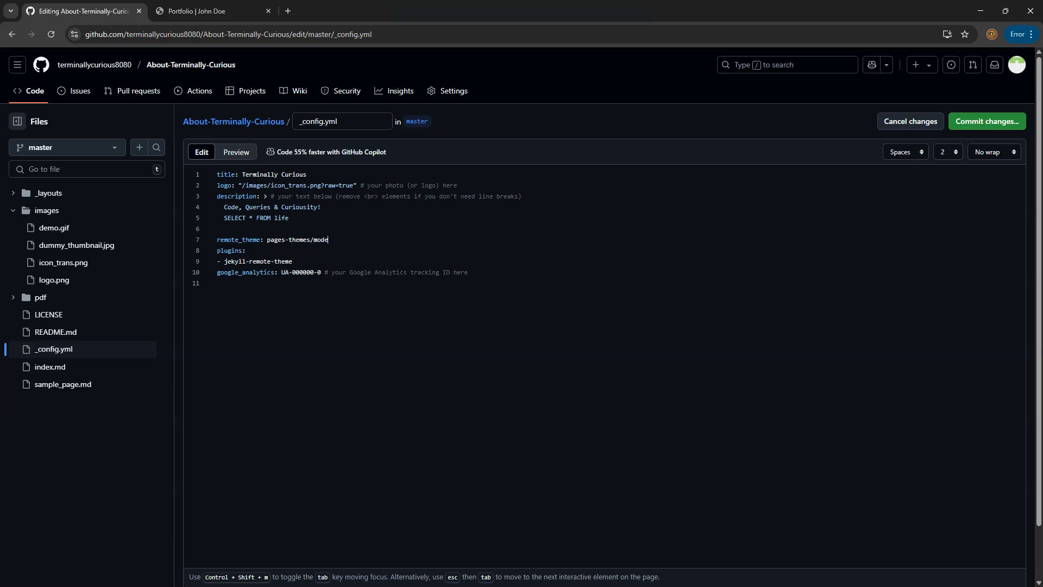
pyautogui.write('rnist')
pyautogui.click(987, 121)
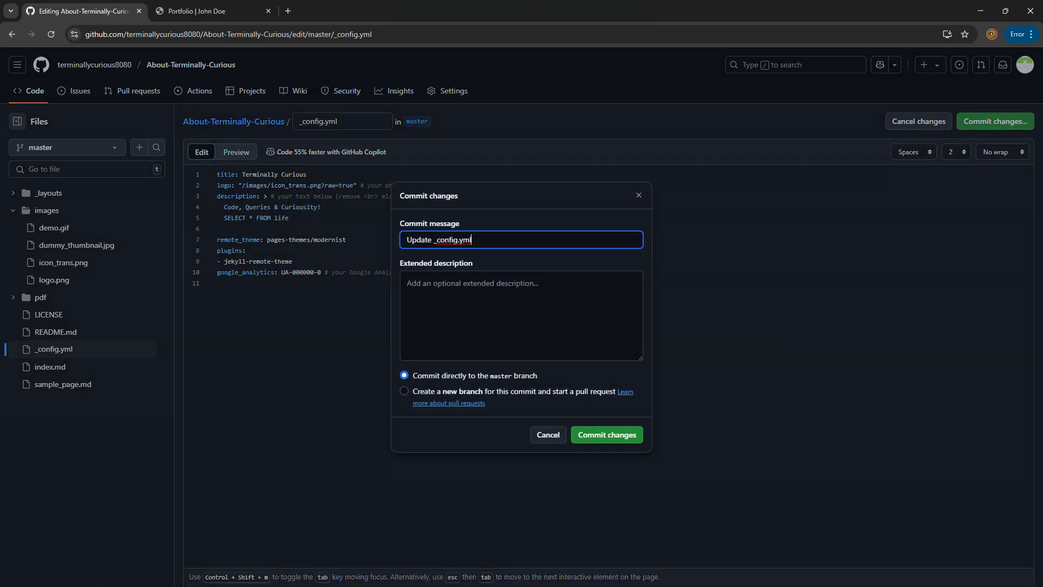
pyautogui.press('Return')
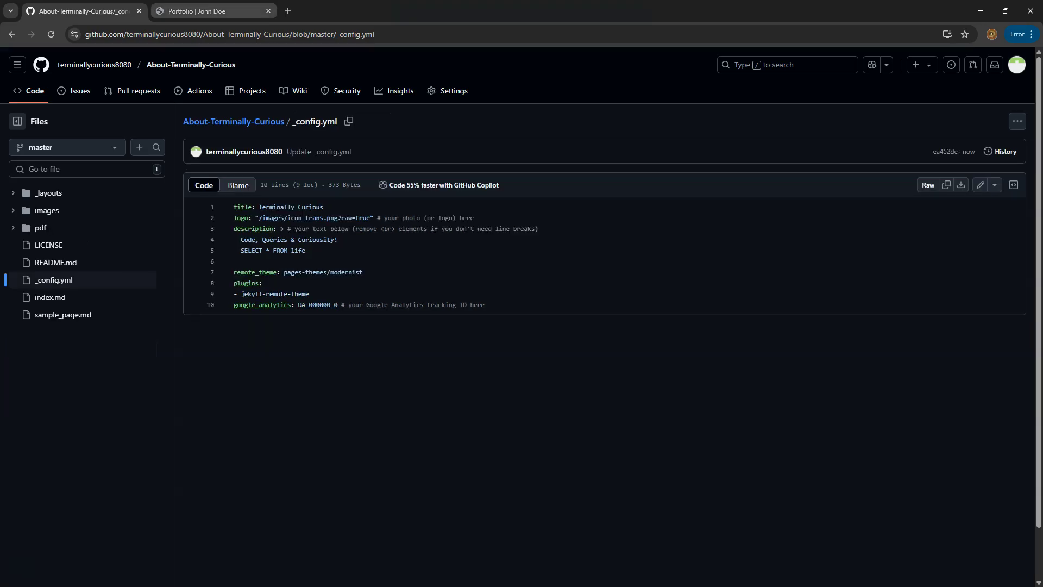
# Reload the published portfolio site and examine its title, logo, description and theme down to the footer
pyautogui.click(196, 10)
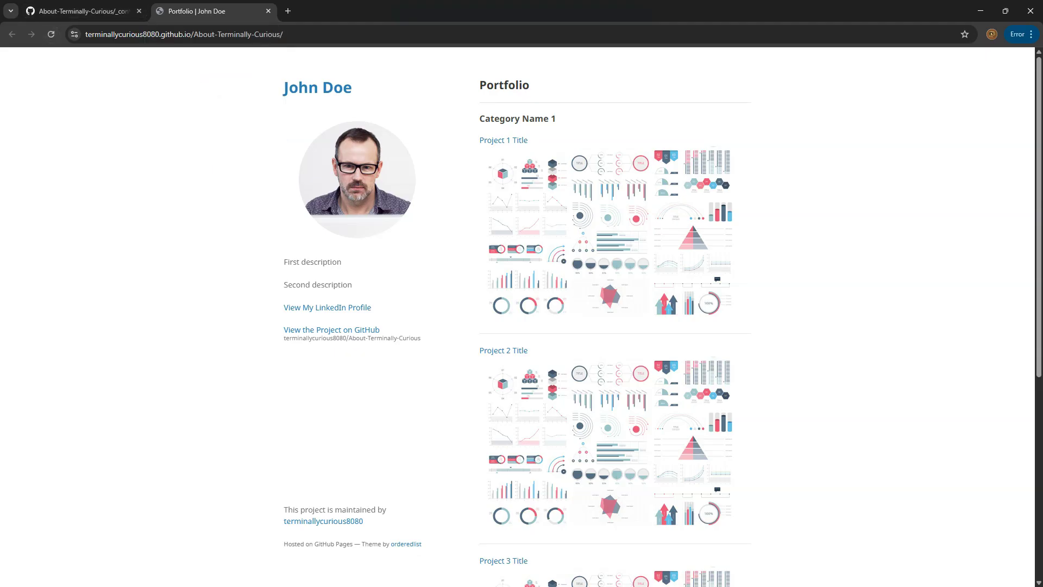
pyautogui.click(51, 35)
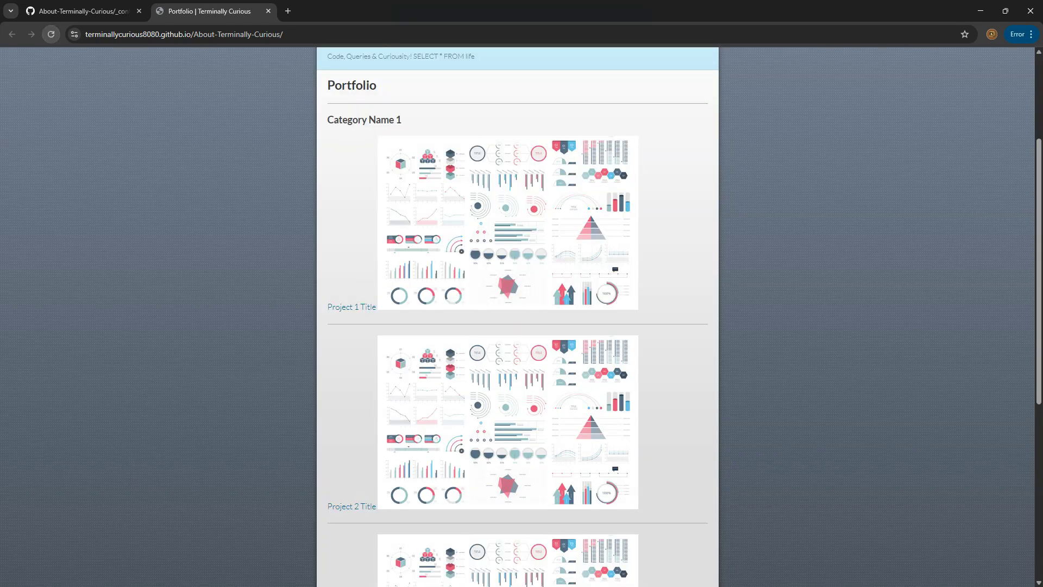
pyautogui.scroll(3, 518, 315)
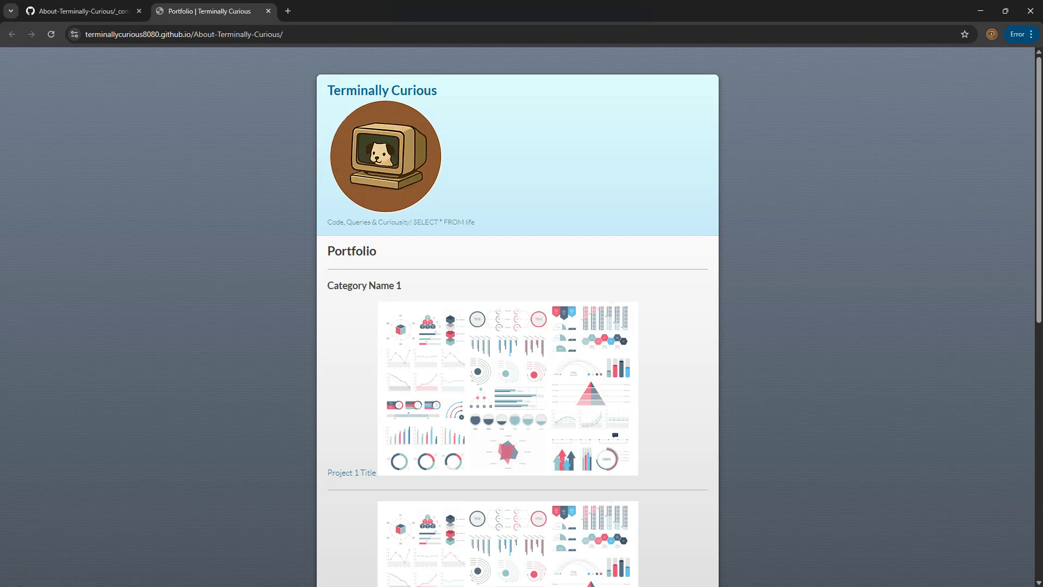
pyautogui.scroll(-1, 517, 315)
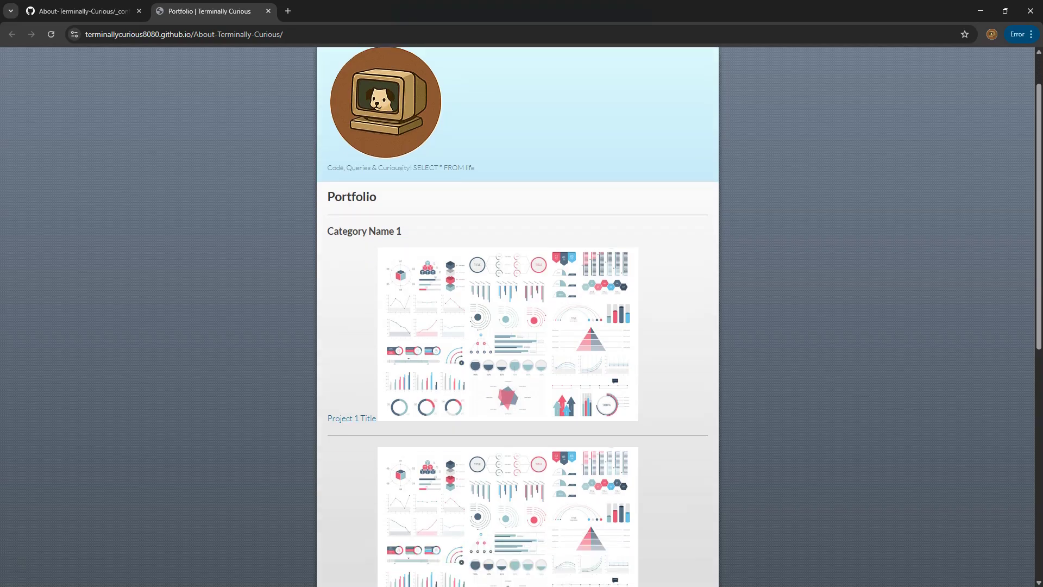
pyautogui.scroll(-7, 518, 315)
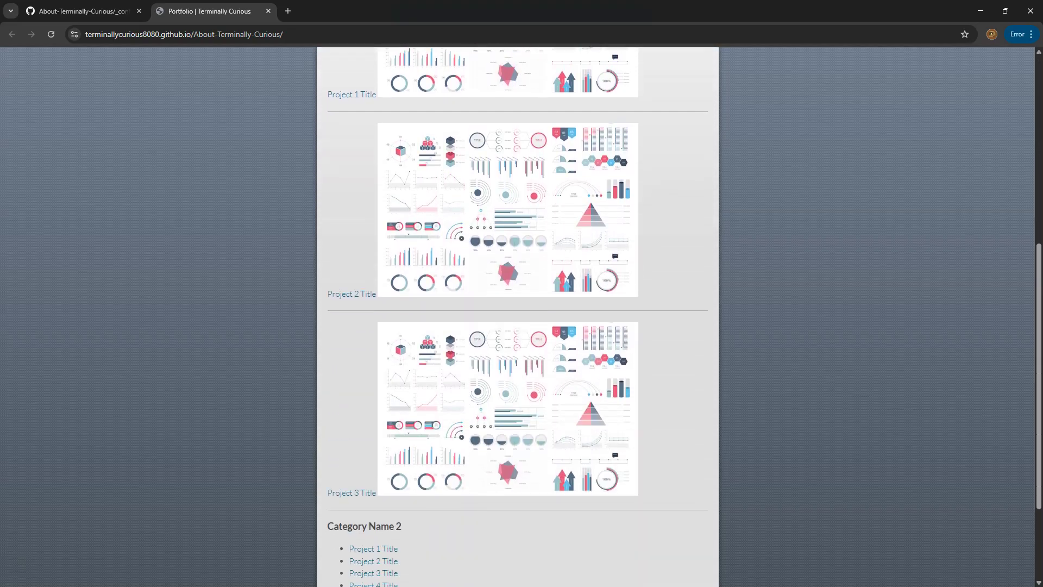
pyautogui.scroll(8, 517, 315)
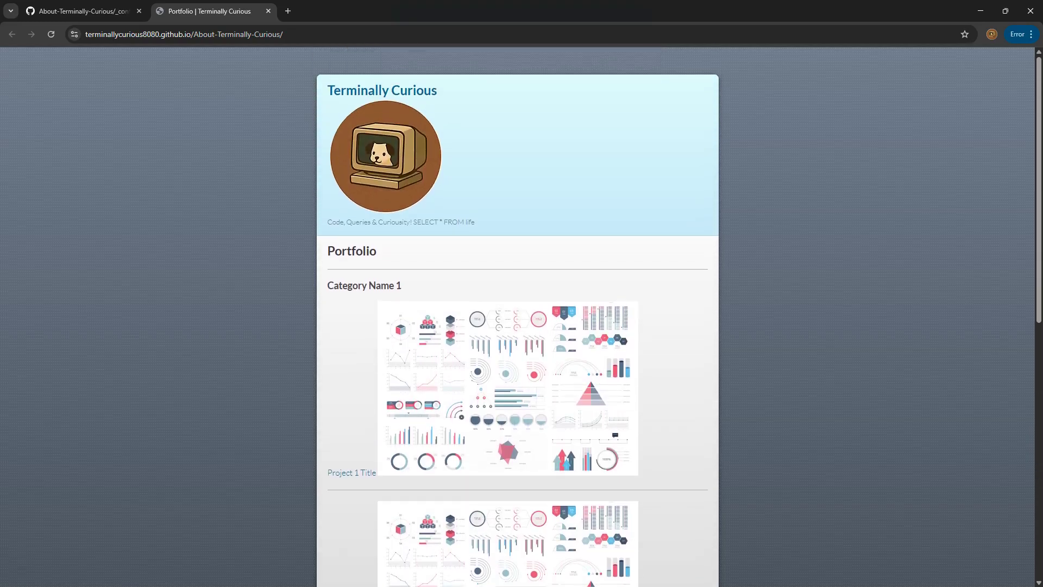
pyautogui.scroll(-5, 517, 315)
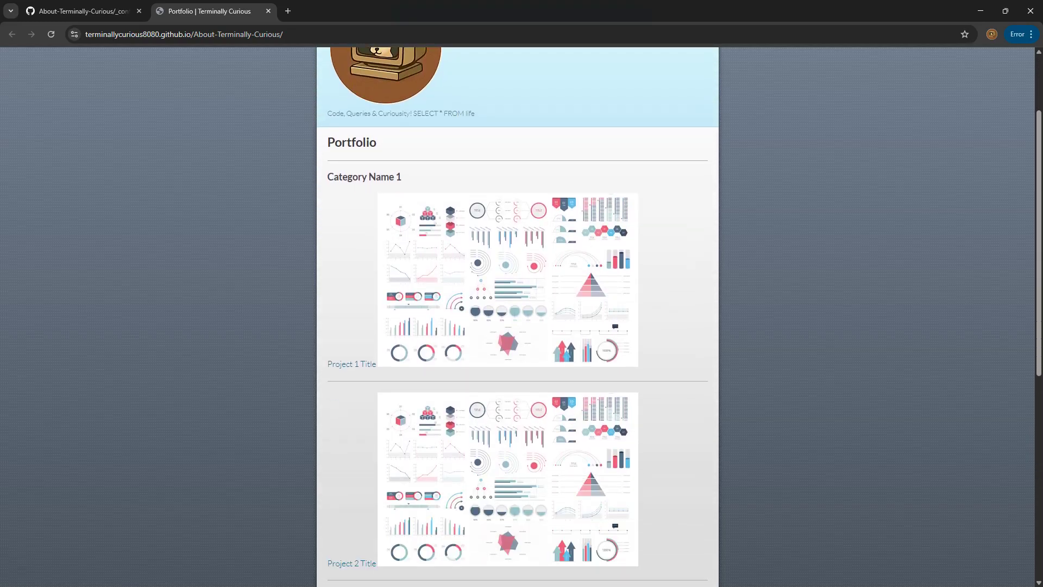
pyautogui.scroll(-5, 517, 315)
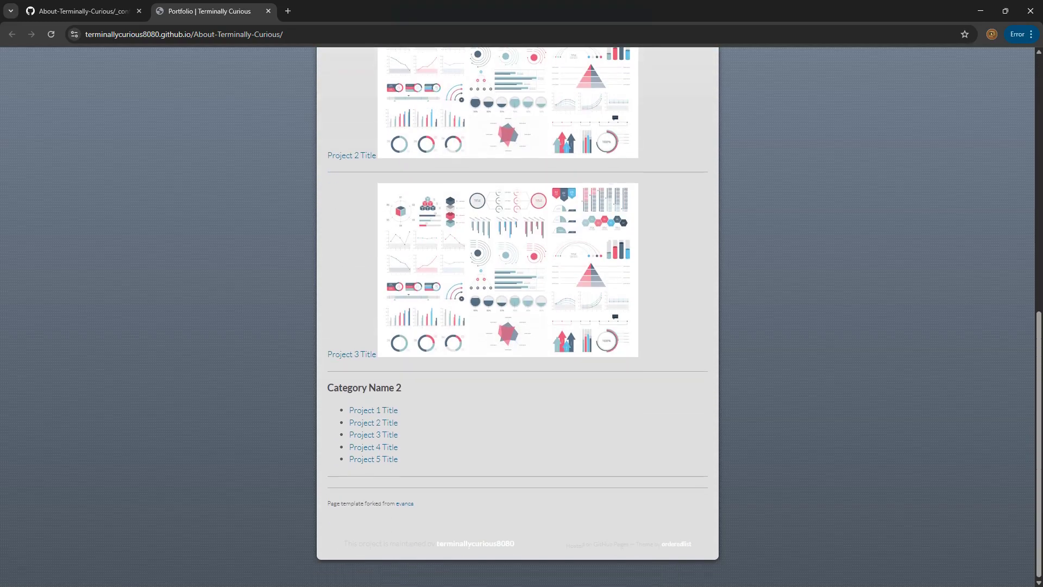
pyautogui.scroll(6, 518, 315)
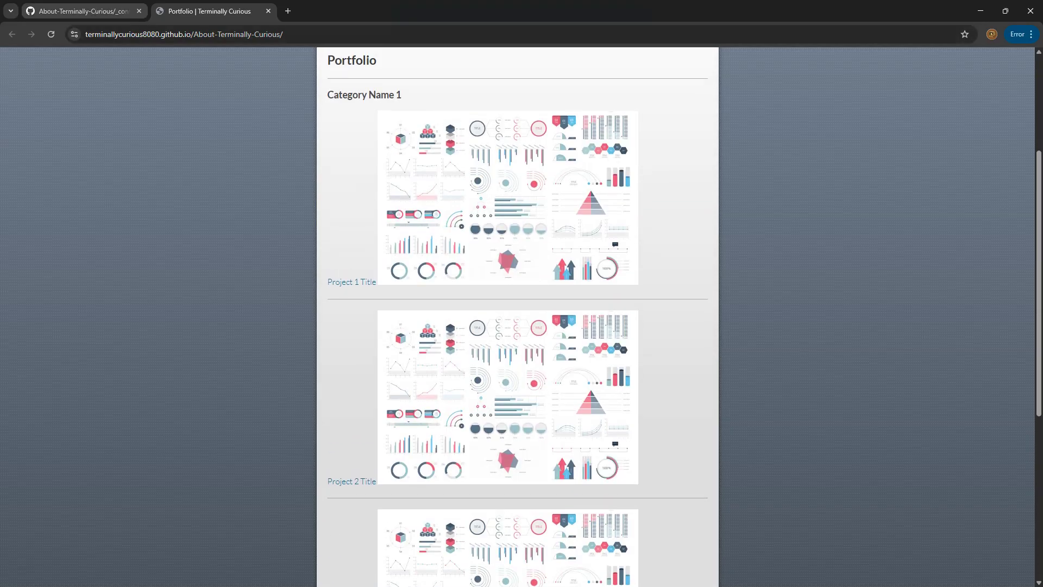
# Return to the repository and open the index.md file for editing
pyautogui.click(81, 11)
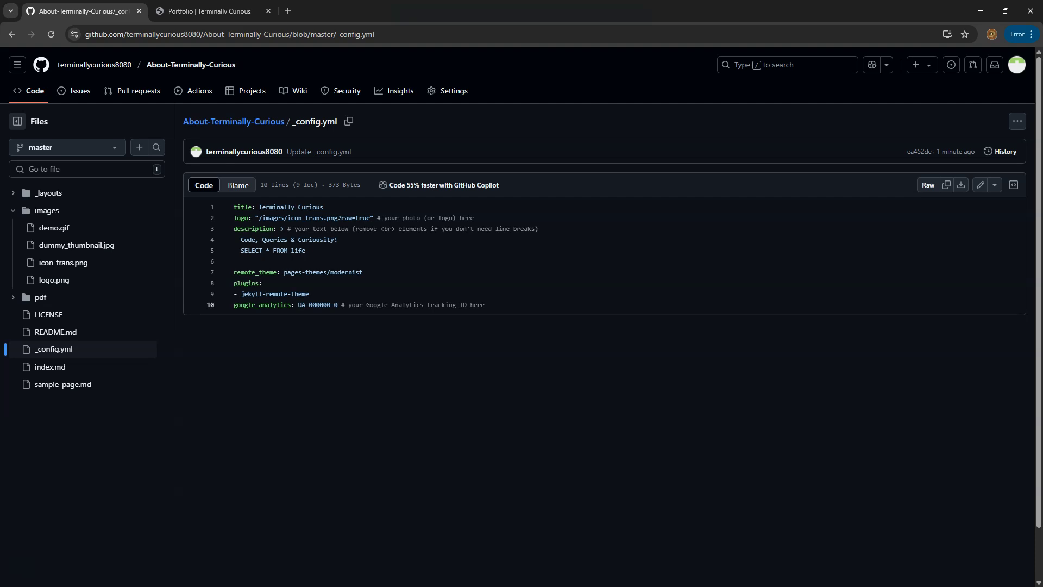
pyautogui.click(50, 367)
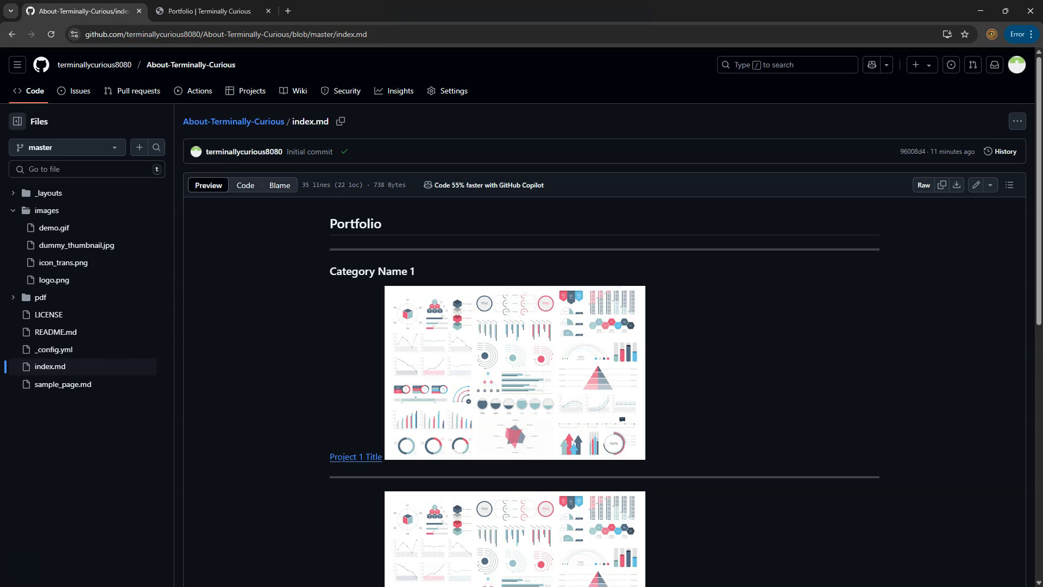
pyautogui.scroll(-2, 604, 347)
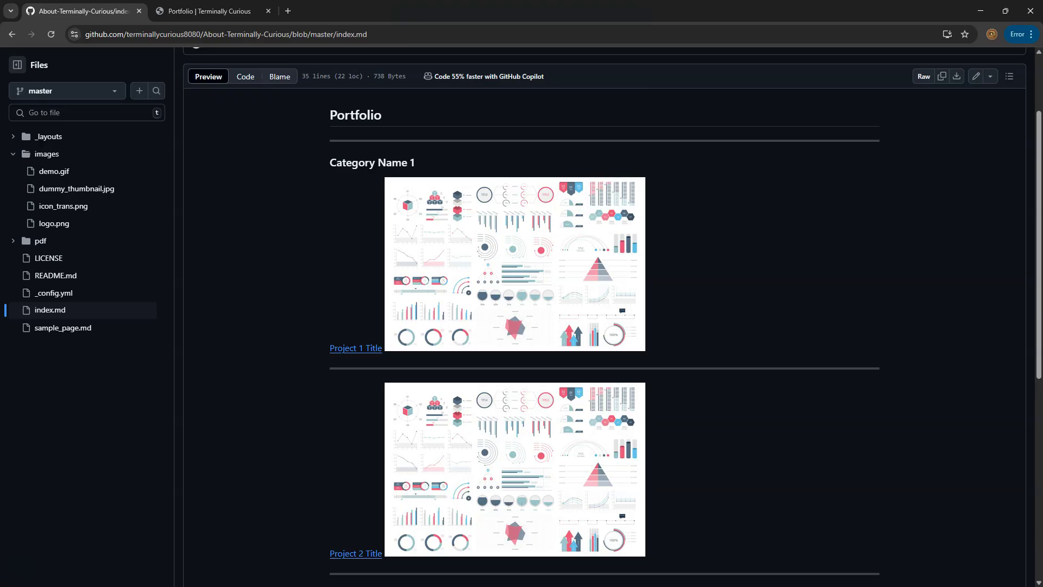
pyautogui.click(976, 76)
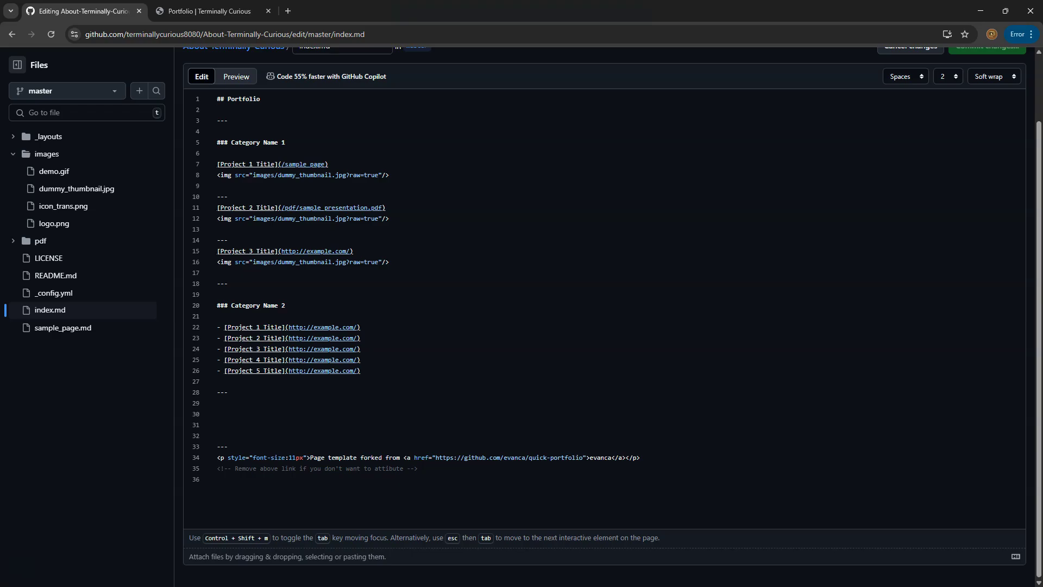
# Compare the heading and "---" markup at the start of index.md with how they render on the published site
pyautogui.hotkey('shift', 'Home')
pyautogui.click(210, 10)
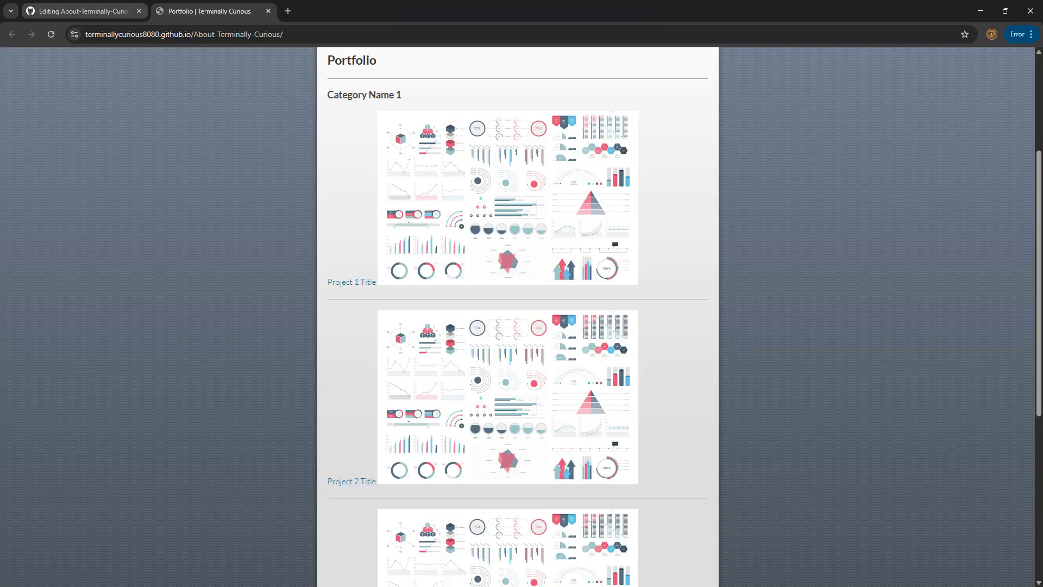
pyautogui.click(81, 10)
pyautogui.hotkey('shift', 'Home')
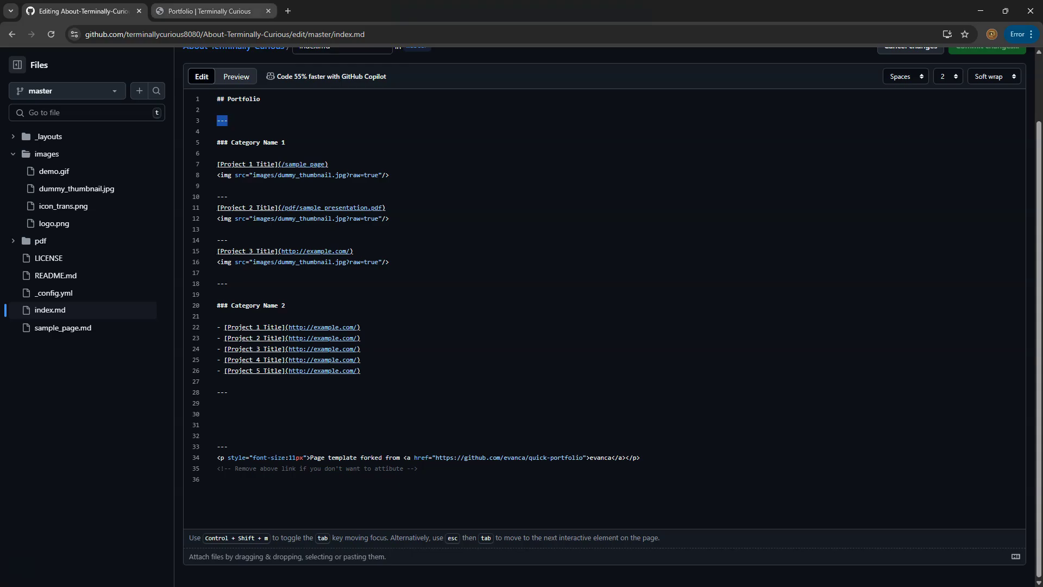
pyautogui.click(209, 11)
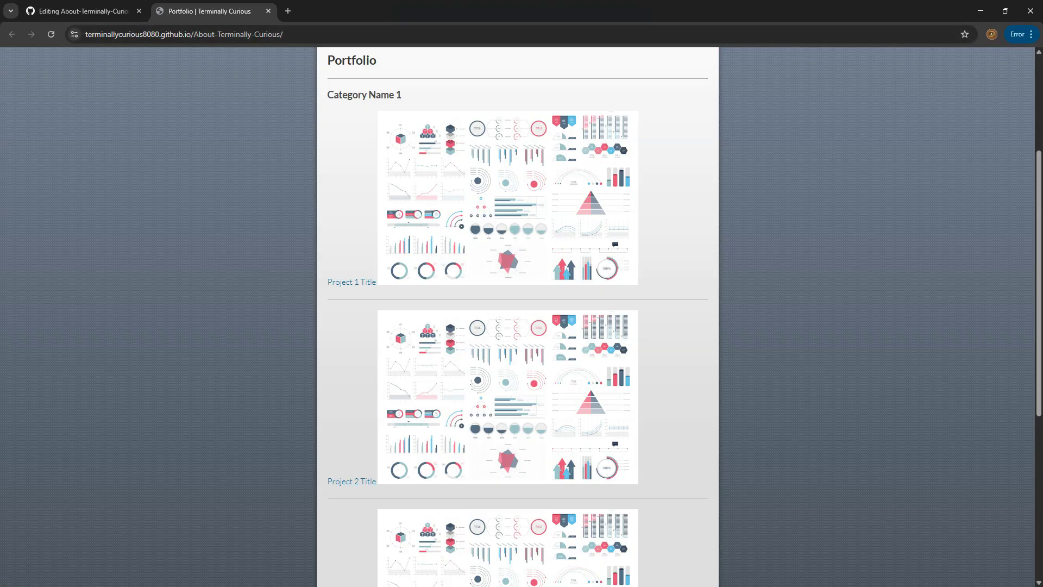
pyautogui.click(82, 11)
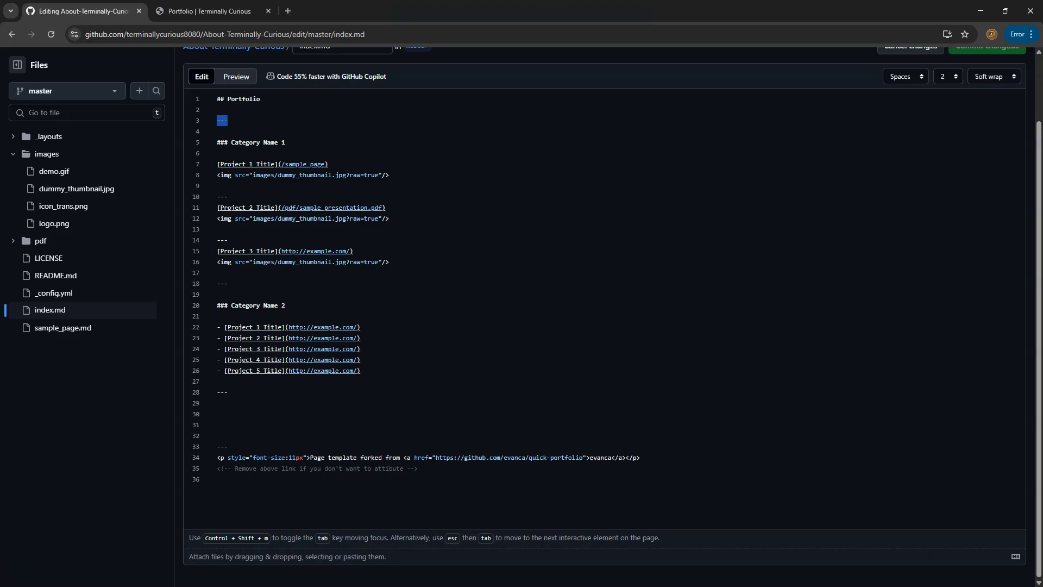
# Examine the Project 1 Title link to /sample_page in index.md, test it on the published site, and return to the portfolio page
pyautogui.moveTo(218, 164); pyautogui.dragTo(330, 164)
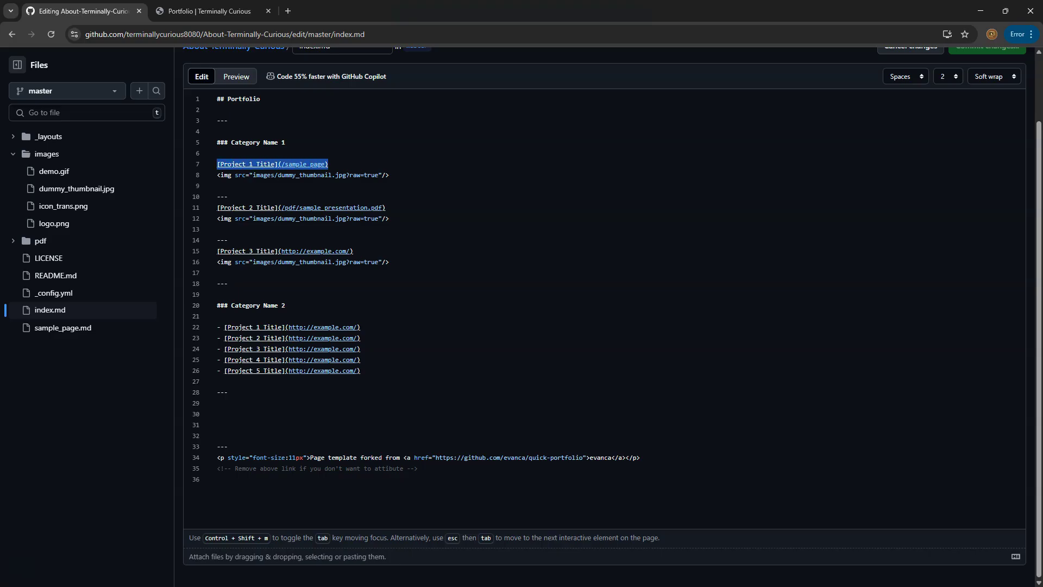
pyautogui.click(218, 164)
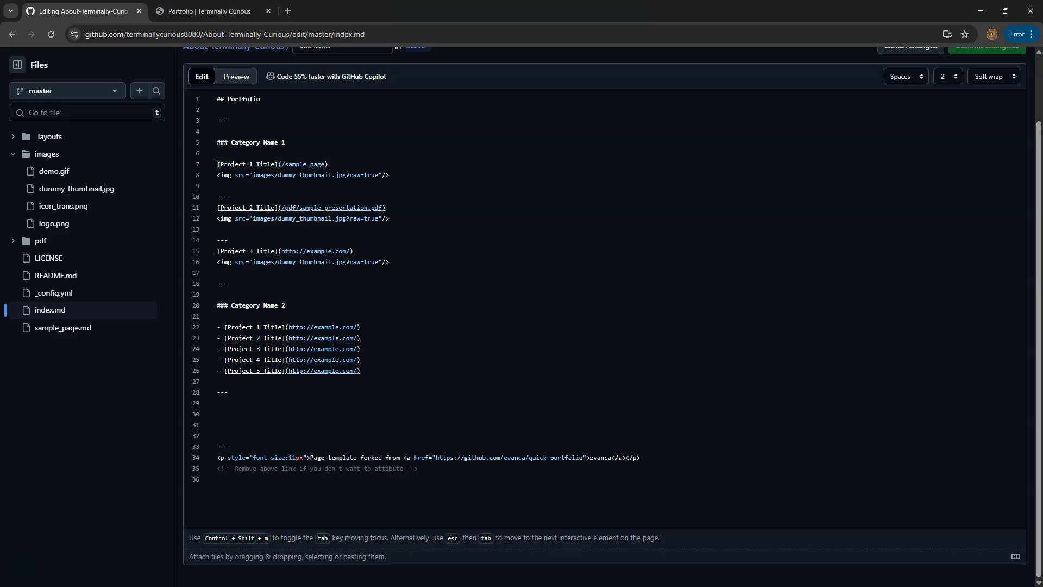
pyautogui.moveTo(221, 164); pyautogui.dragTo(325, 164)
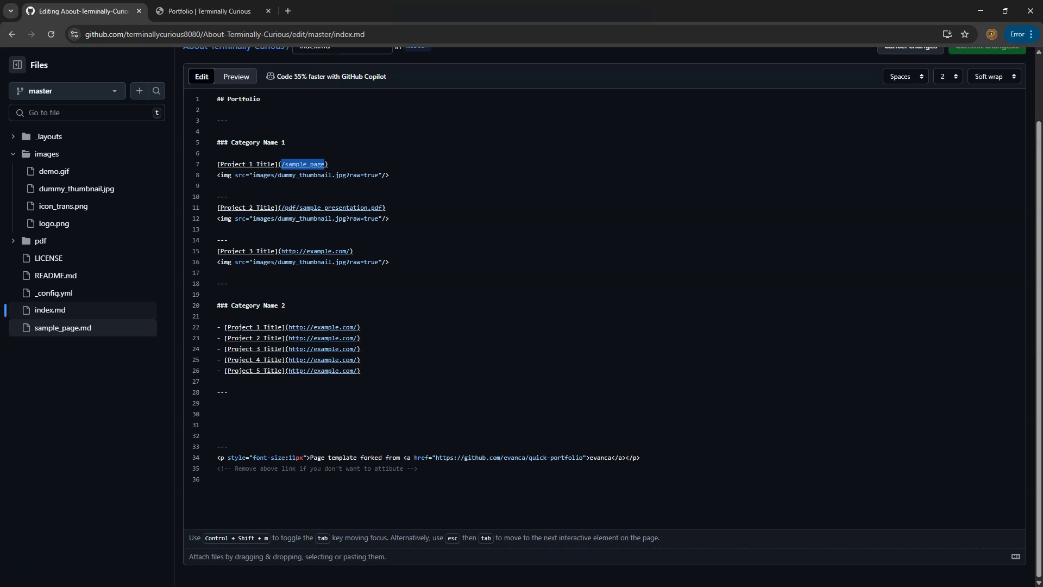
pyautogui.click(204, 11)
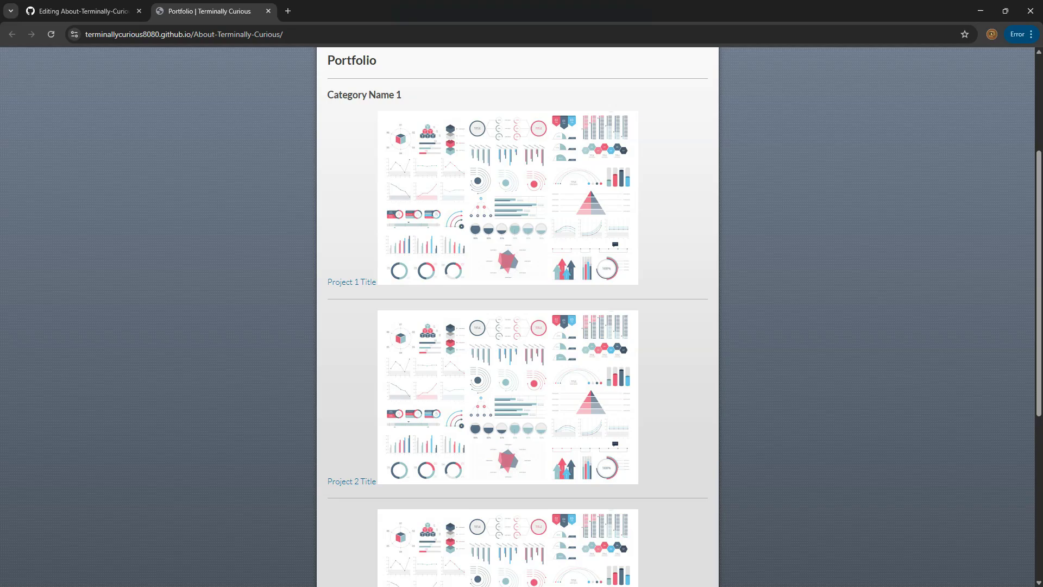
pyautogui.click(352, 282)
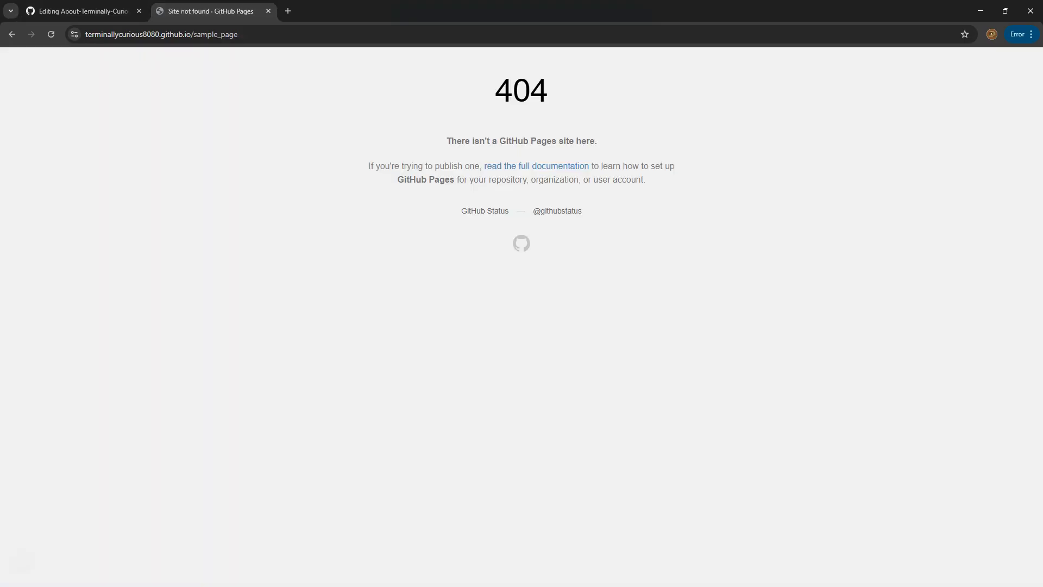
pyautogui.click(12, 35)
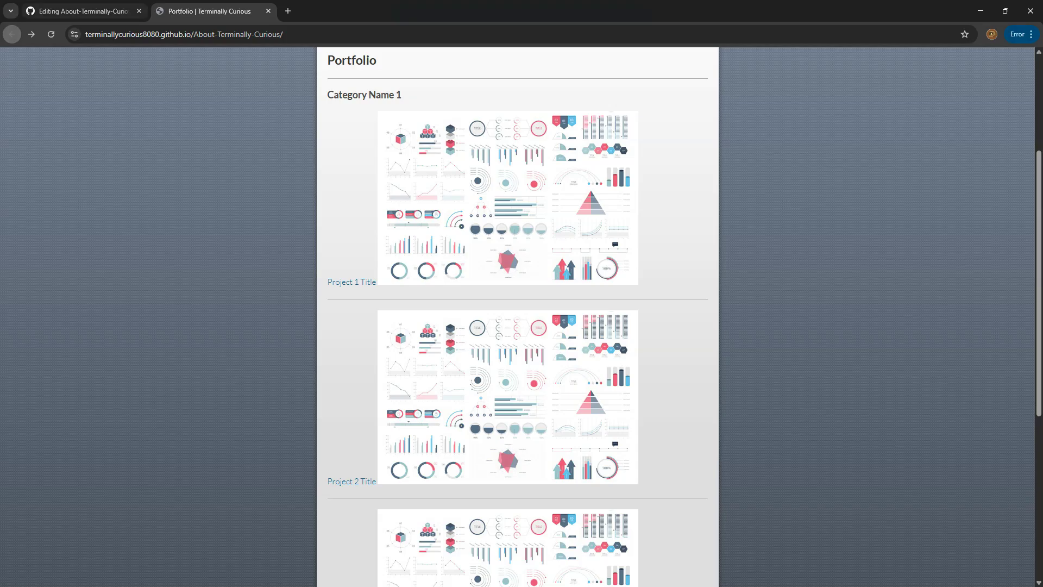
# Return to the index.md editor and change the Portfolio heading at the start of the file to "Projects"
pyautogui.click(82, 11)
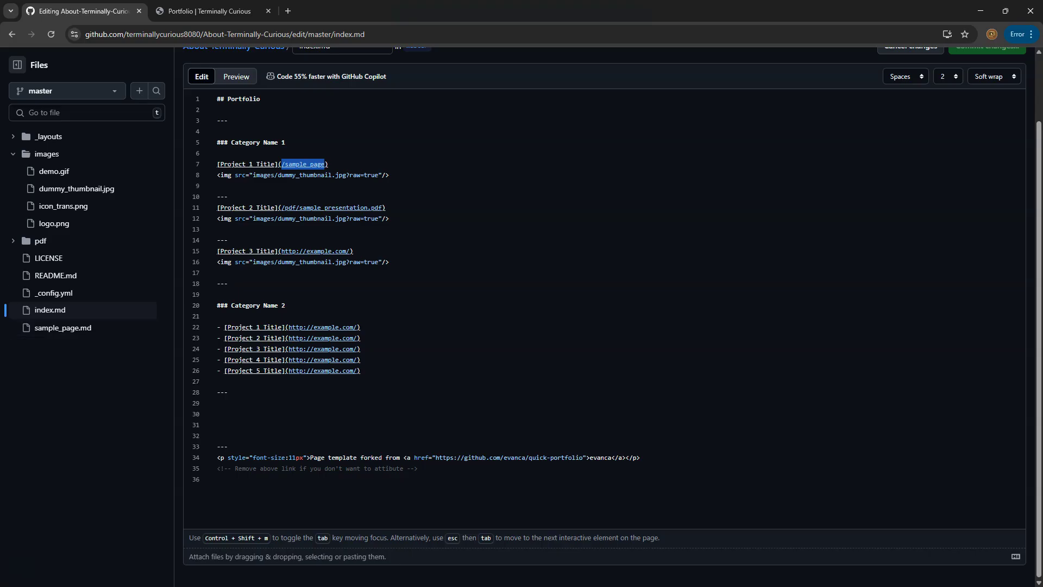
pyautogui.click(317, 175)
pyautogui.click(327, 164)
pyautogui.moveTo(260, 99); pyautogui.dragTo(231, 99)
pyautogui.write('roject')
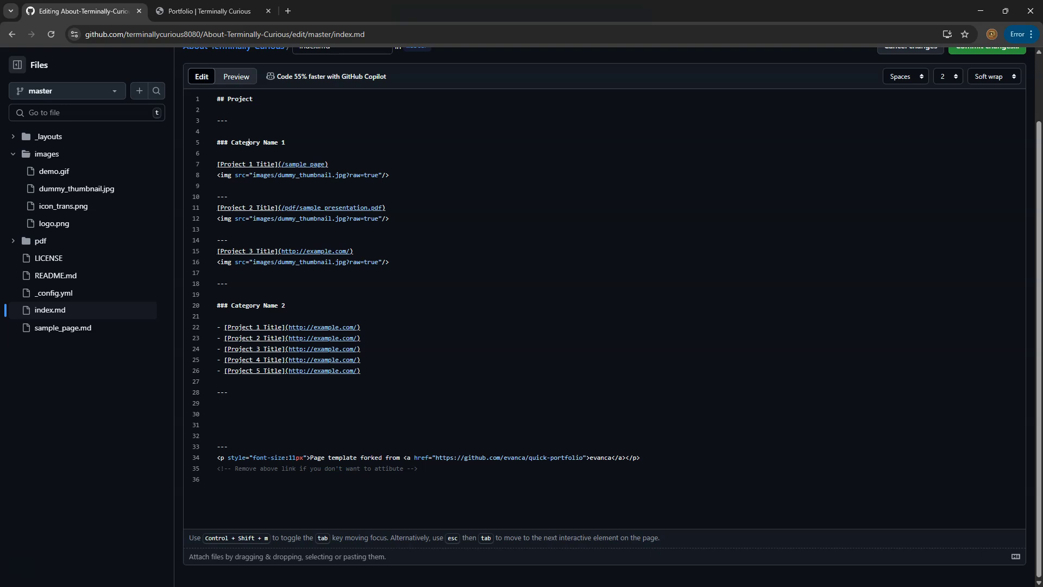
# Replace the "### Category Name 1" line with a Markdown link labelled "Quick Portfolio Template Repository" with empty parentheses for its target
pyautogui.hotkey('shift', 'End')
pyautogui.write('Q')
pyautogui.press('BackSpace')
pyautogui.hotkey('shift', 'End')
pyautogui.press('End')
pyautogui.press('BackSpace')
pyautogui.press('BackSpace')
pyautogui.press('BackSpace')
pyautogui.press('BackSpace')
pyautogui.press('Return')
pyautogui.write('[Quick Portfolio Template Repository]')
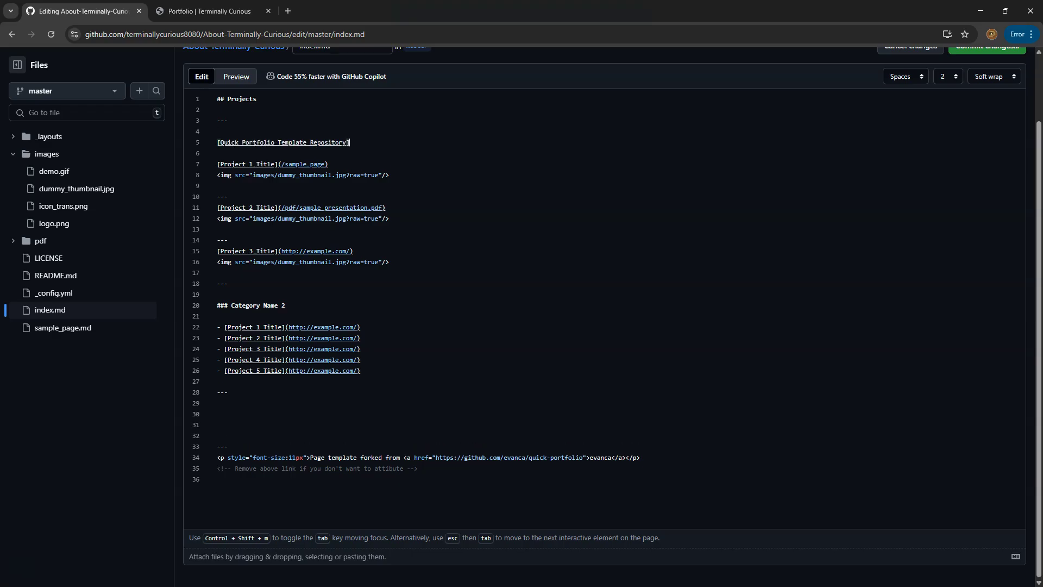
pyautogui.write('()')
pyautogui.press('Left')
# Copy the URL of the quick-portfolio repository from the GitHub profile and paste it as the new link's target in index.md
pyautogui.scroll(2, 604, 310)
pyautogui.middleClick(94, 65)
pyautogui.click(342, 11)
pyautogui.click(396, 154)
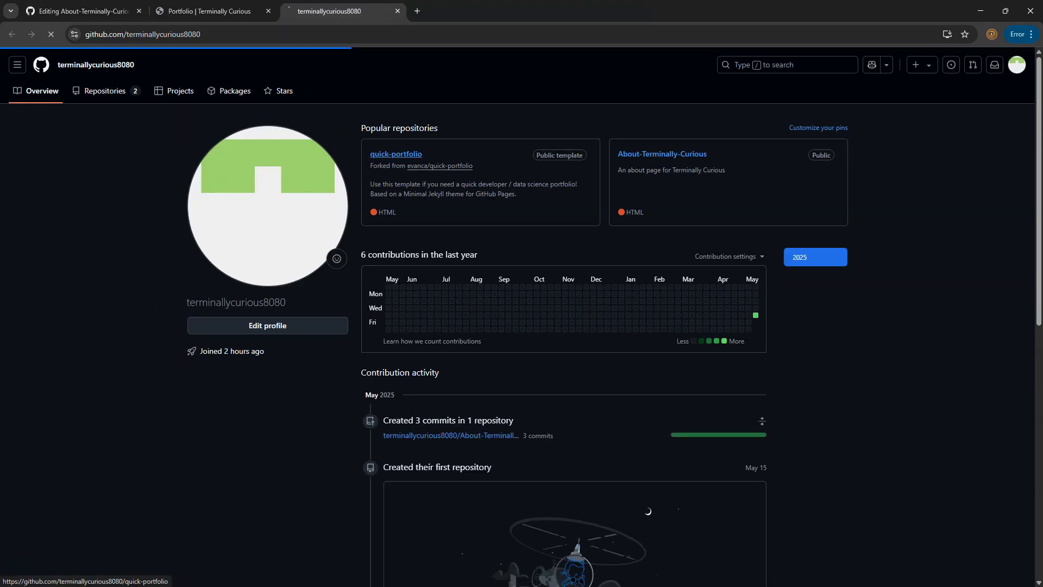
pyautogui.click(326, 35)
pyautogui.hotkey('ctrl', 'c')
pyautogui.click(83, 11)
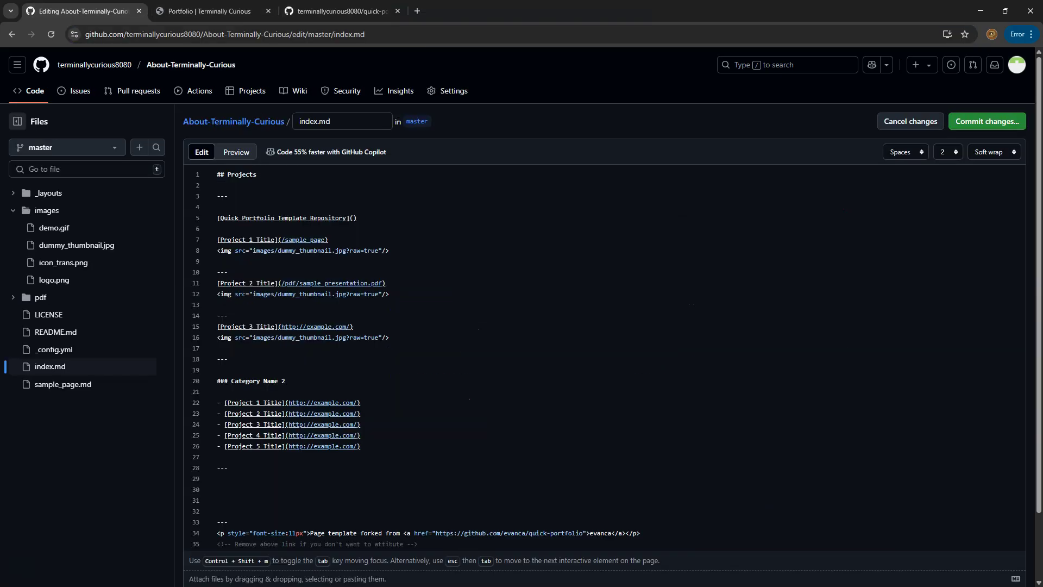
pyautogui.click(354, 218)
pyautogui.hotkey('ctrl', 'v')
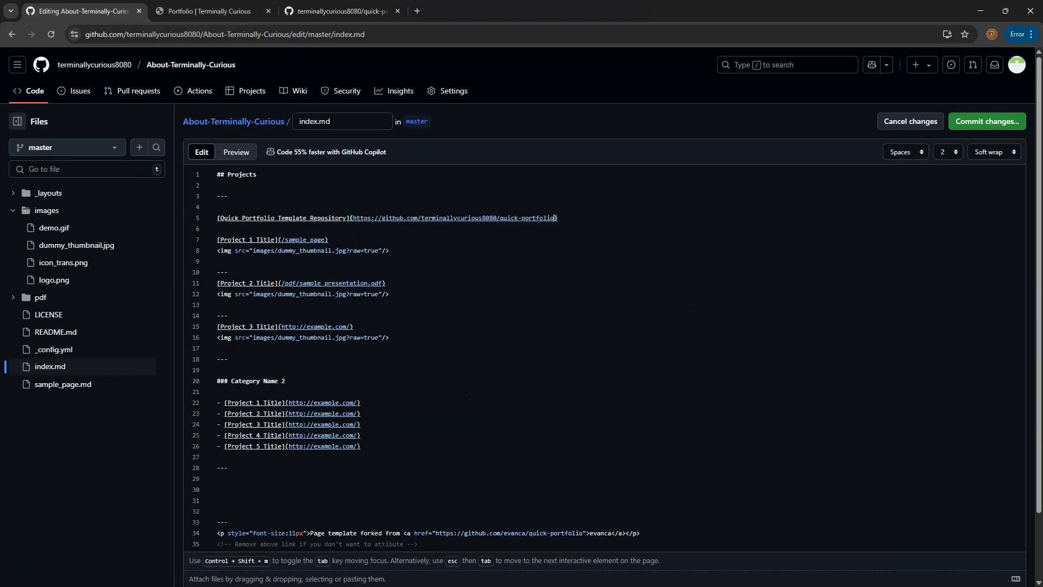
# Delete the Project 1 Title and Project 2 Title entries with their thumbnail images under the new repository link
pyautogui.moveTo(413, 229); pyautogui.dragTo(413, 294)
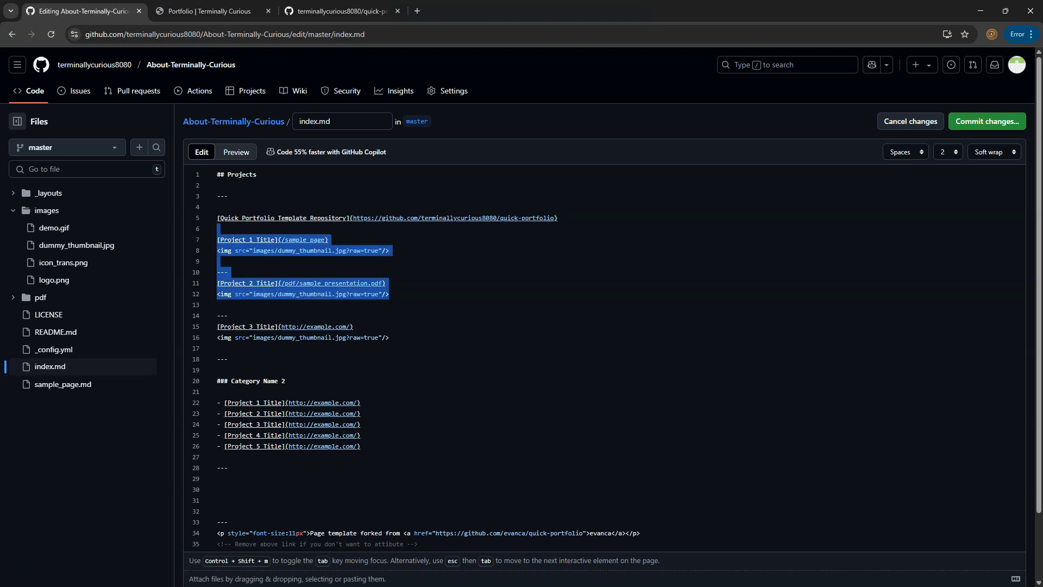
pyautogui.press('Delete')
pyautogui.press('Delete')
# Delete the Category Name 2 section with its five project links, along with the surplus separators and blank lines around it
pyautogui.moveTo(229, 392); pyautogui.dragTo(217, 305)
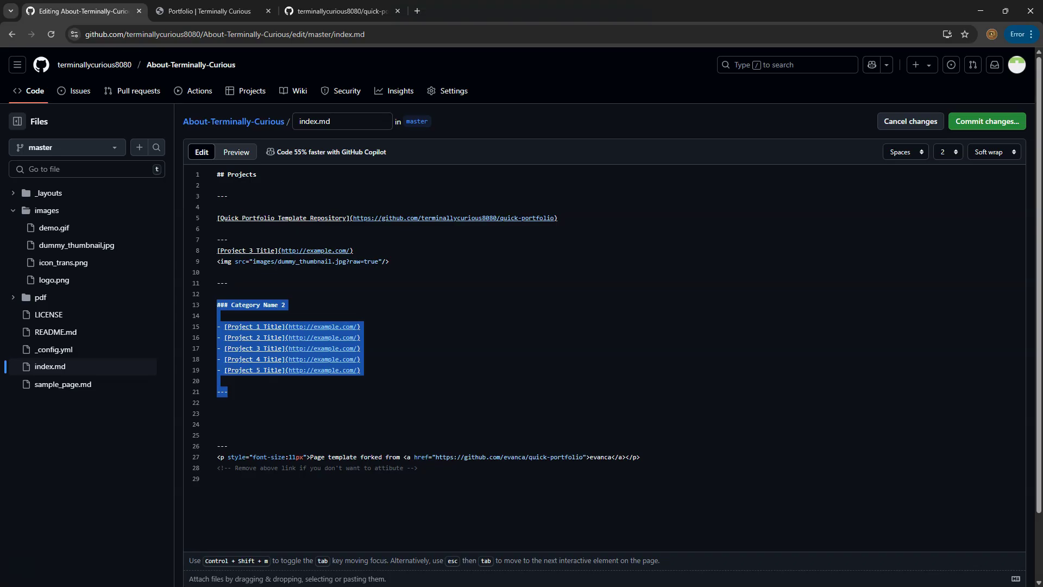
pyautogui.press('Delete')
pyautogui.press('Delete')
pyautogui.press('Delete')
pyautogui.press('Delete')
pyautogui.press('Delete')
pyautogui.press('Delete')
pyautogui.press('Delete')
pyautogui.press('Delete')
pyautogui.press('Delete')
pyautogui.press('Delete')
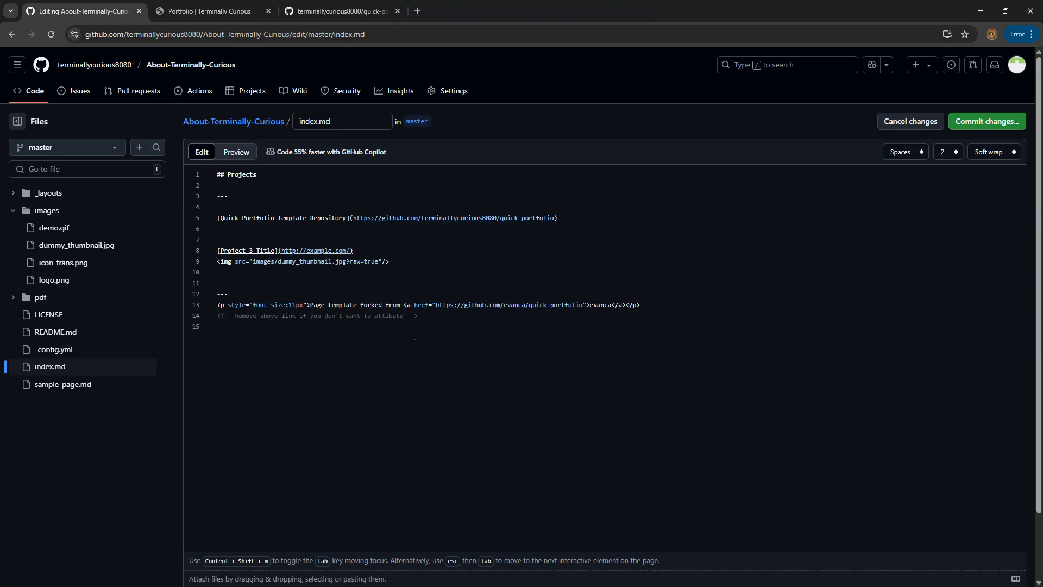
# Commit the index.md changes directly to the master branch with the message "Update index.md" and check the published portfolio page
pyautogui.click(988, 122)
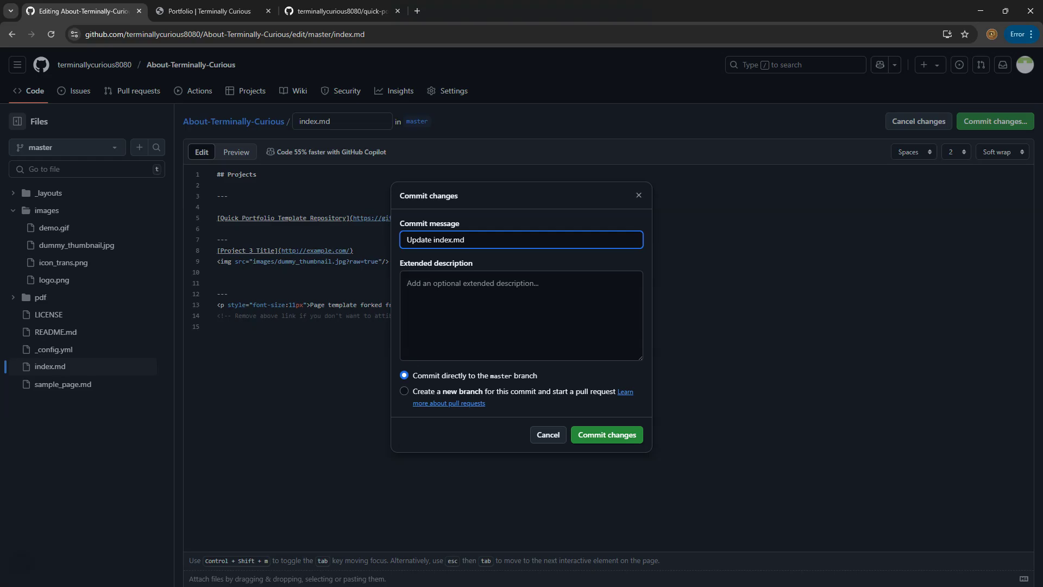
pyautogui.click(607, 434)
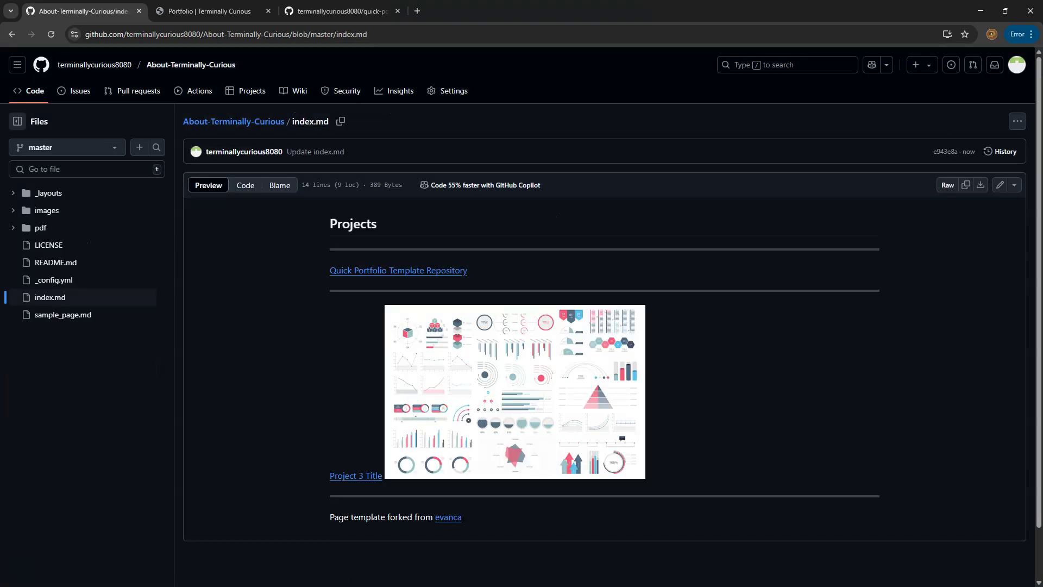
pyautogui.click(209, 11)
pyautogui.scroll(4, 518, 315)
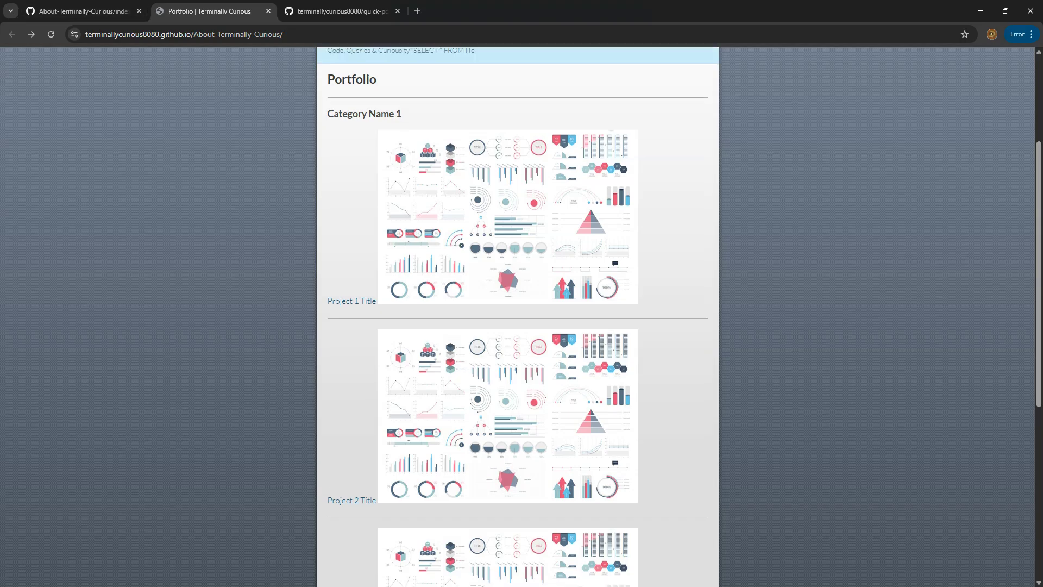
pyautogui.click(84, 11)
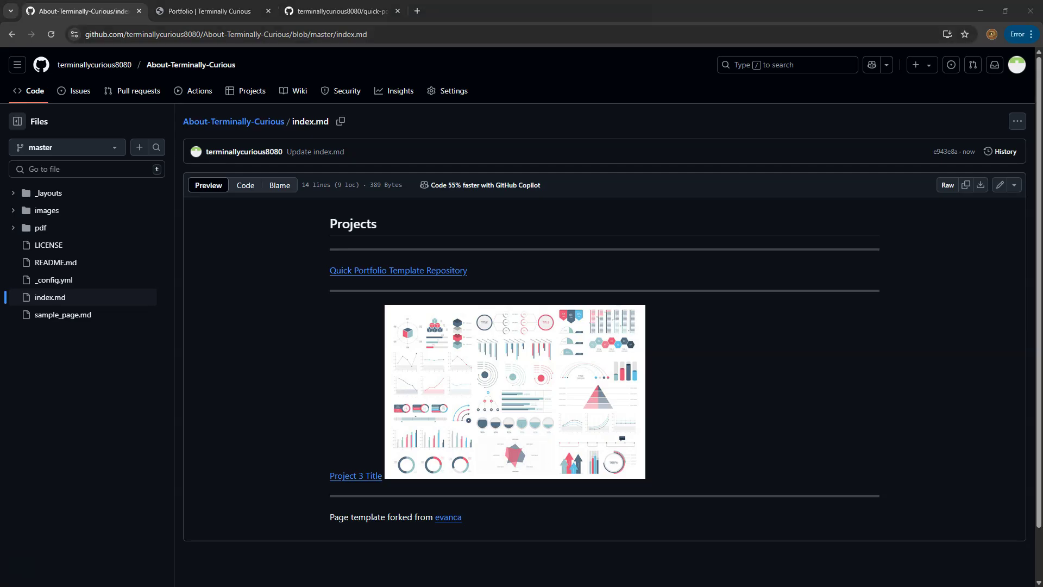
pyautogui.click(210, 11)
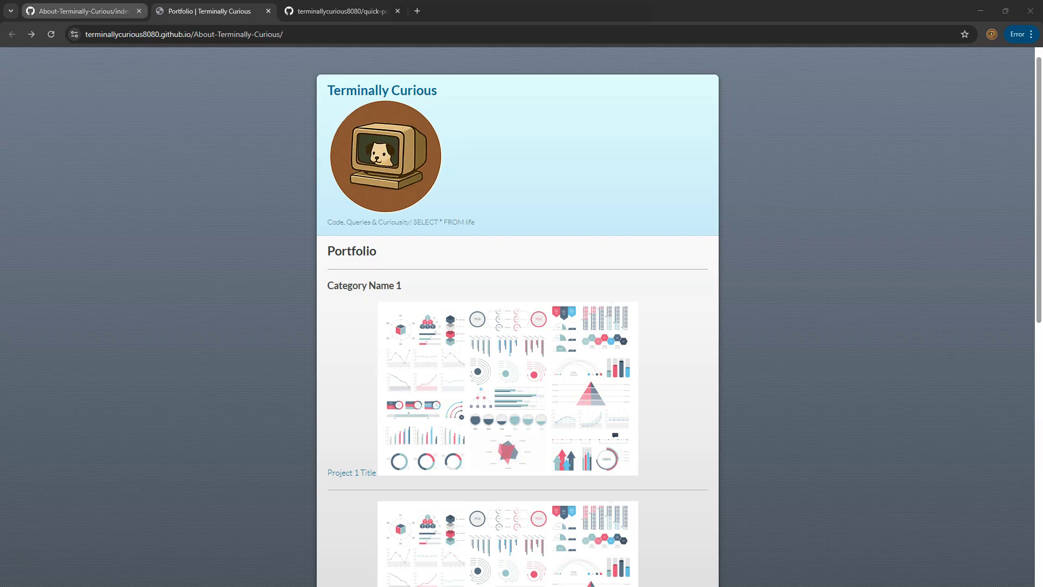
pyautogui.click(81, 11)
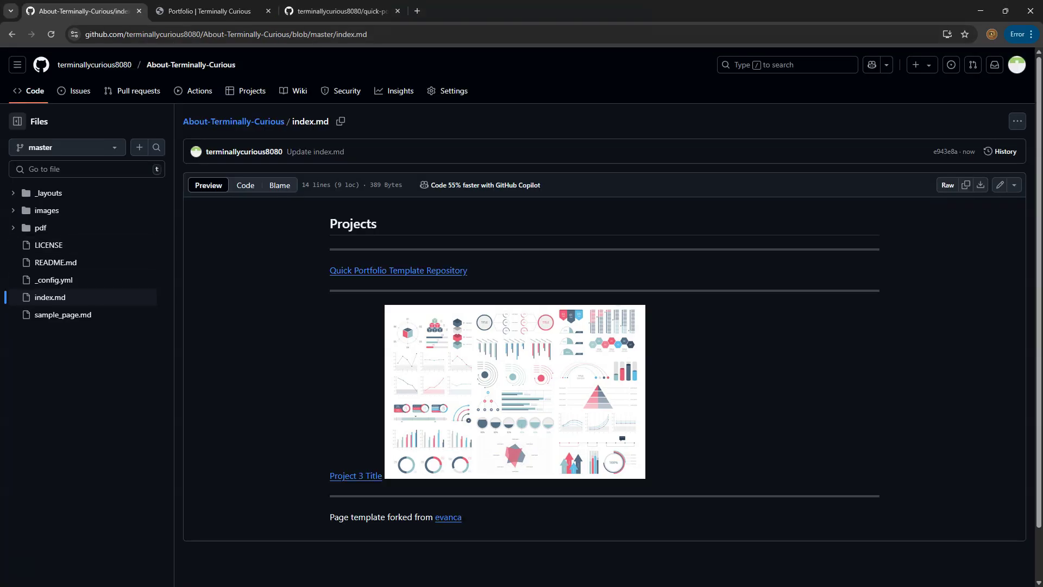
# Open default.html in the _layouts folder and examine its header, content section and footer code
pyautogui.click(49, 194)
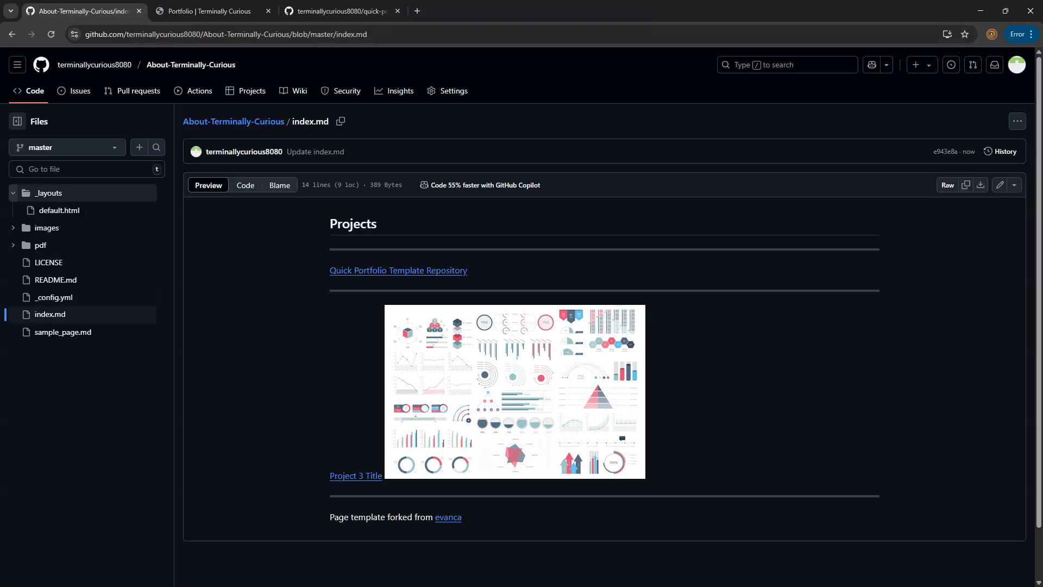
pyautogui.click(59, 210)
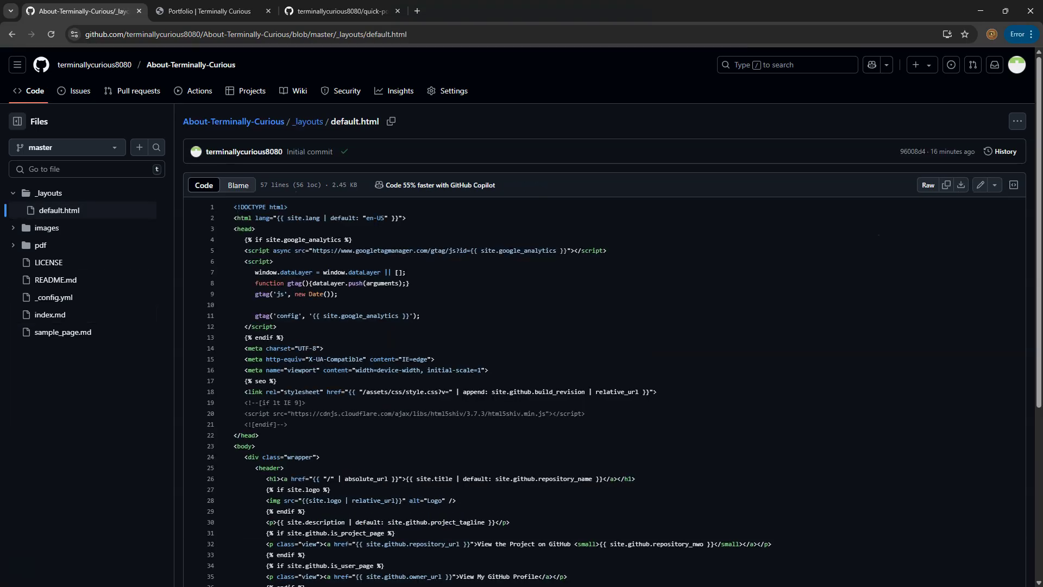
pyautogui.scroll(-2, 521, 315)
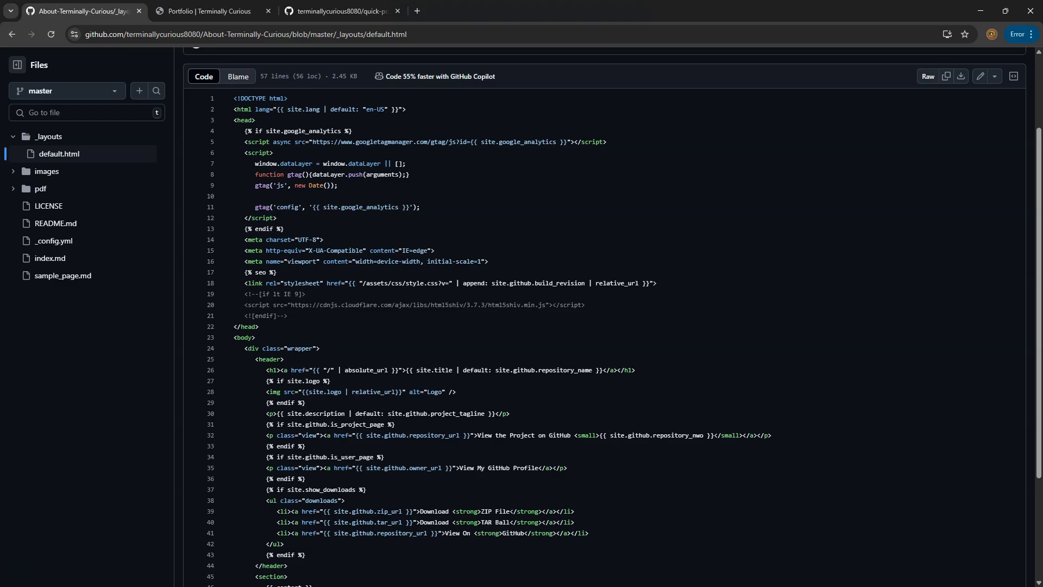
pyautogui.scroll(-2, 521, 336)
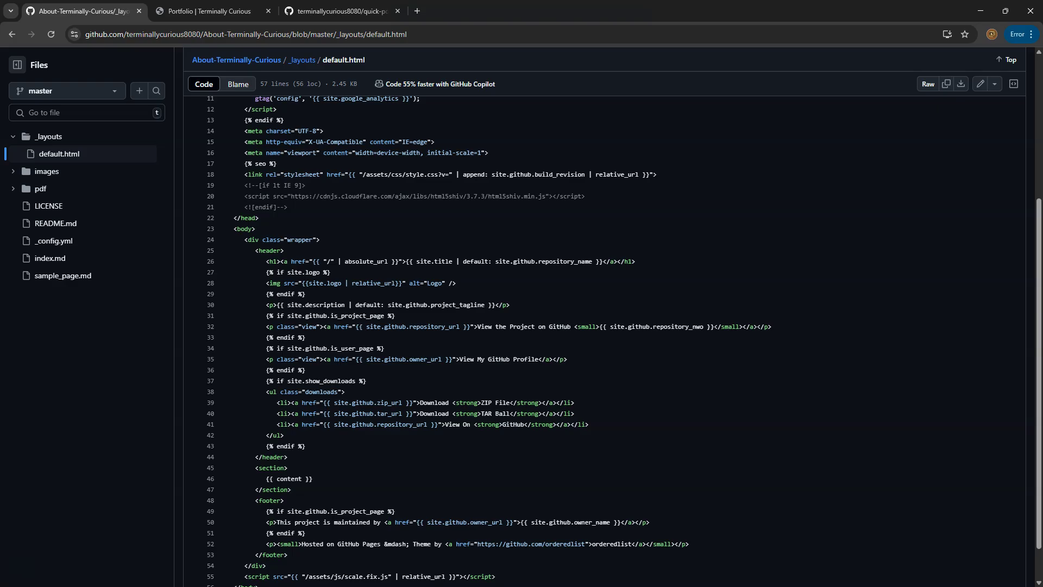
pyautogui.scroll(-1, 612, 341)
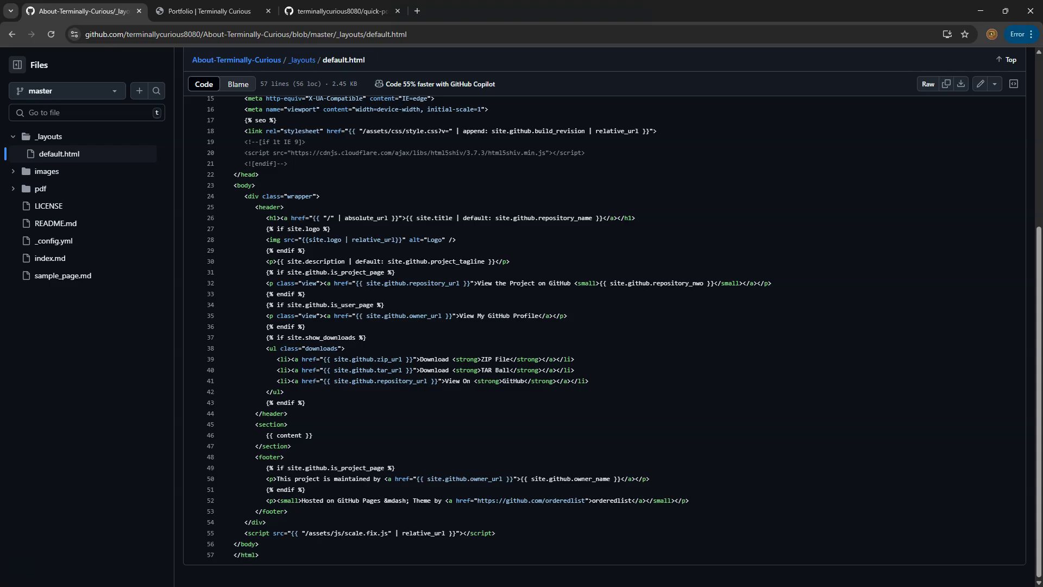
pyautogui.scroll(6, 612, 342)
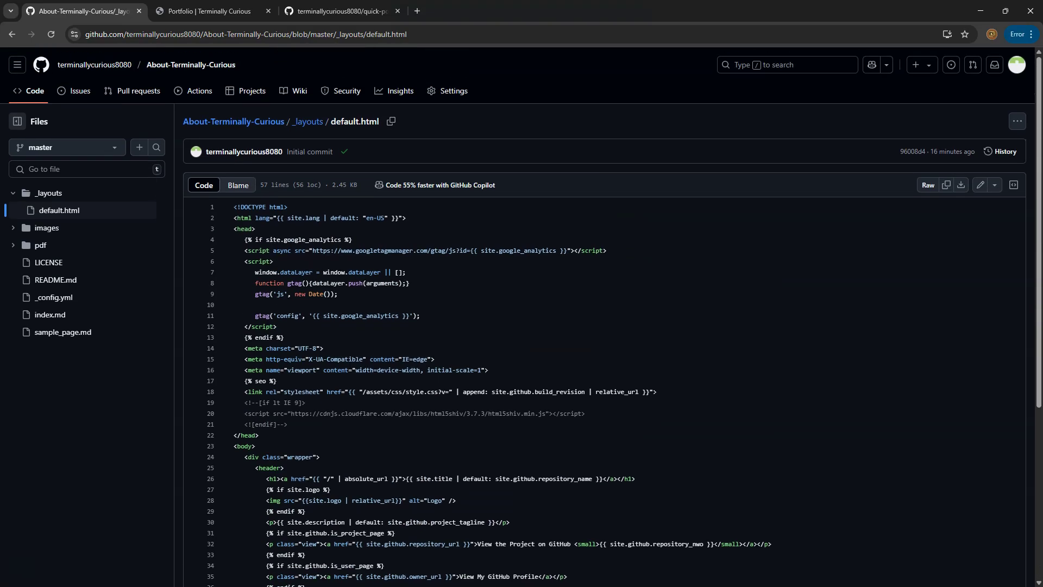
# Reload the published portfolio site, test the Quick Portfolio Template Repository link, and return to the portfolio page
pyautogui.hotkey('ctrl', 'Tab')
pyautogui.press('F5')
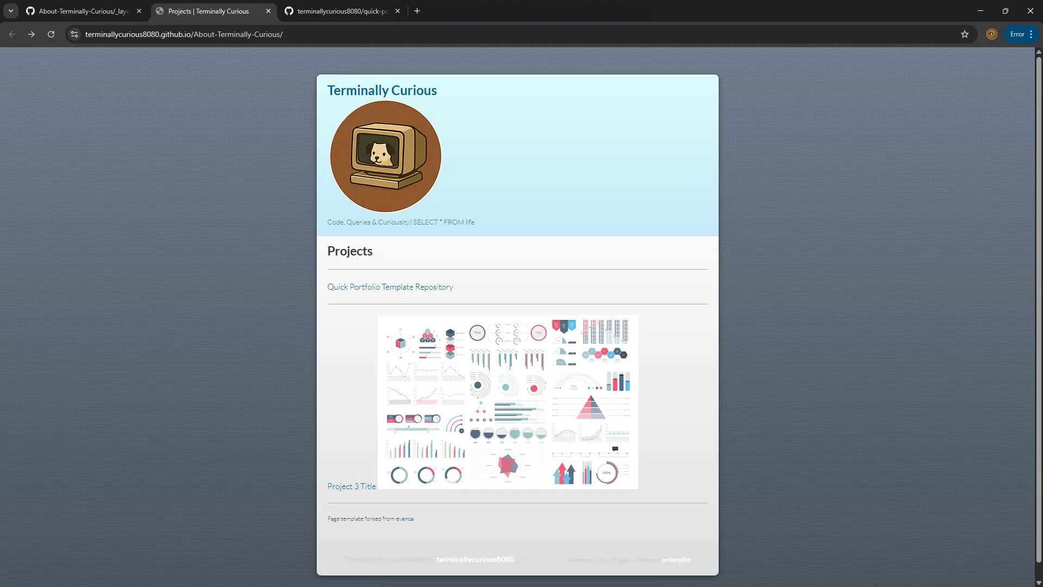
pyautogui.click(390, 287)
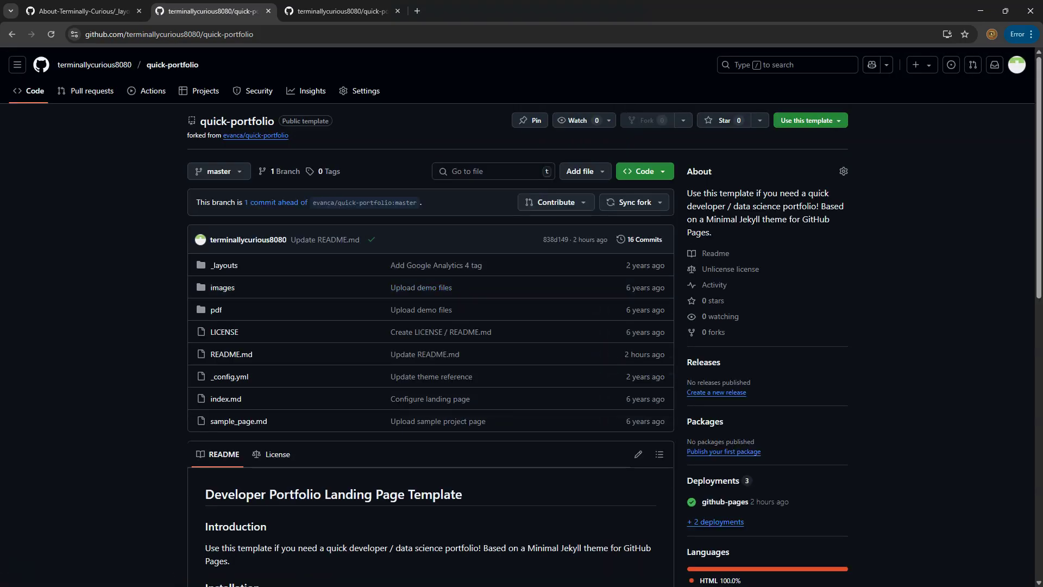
pyautogui.click(12, 34)
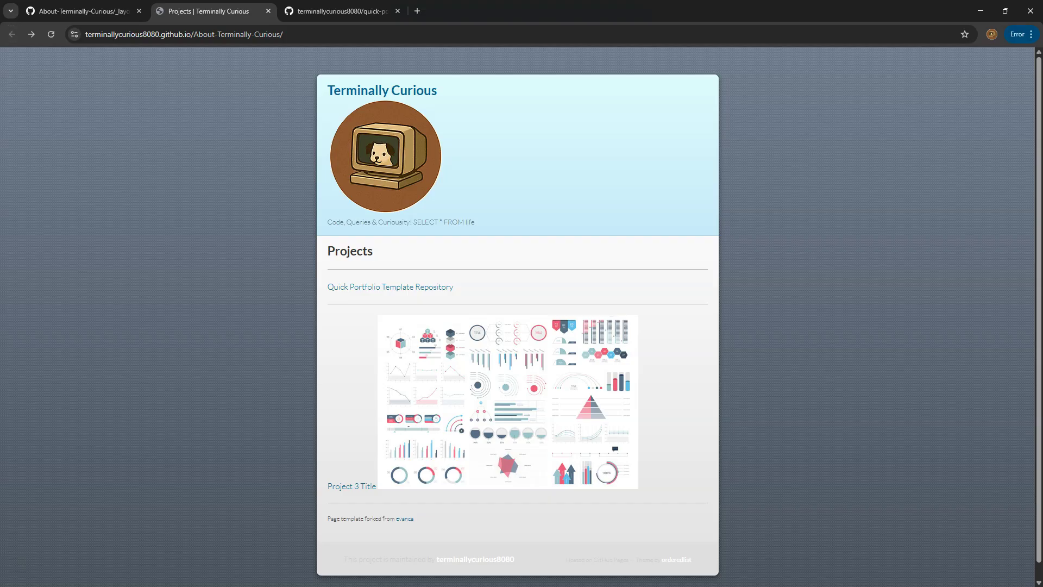